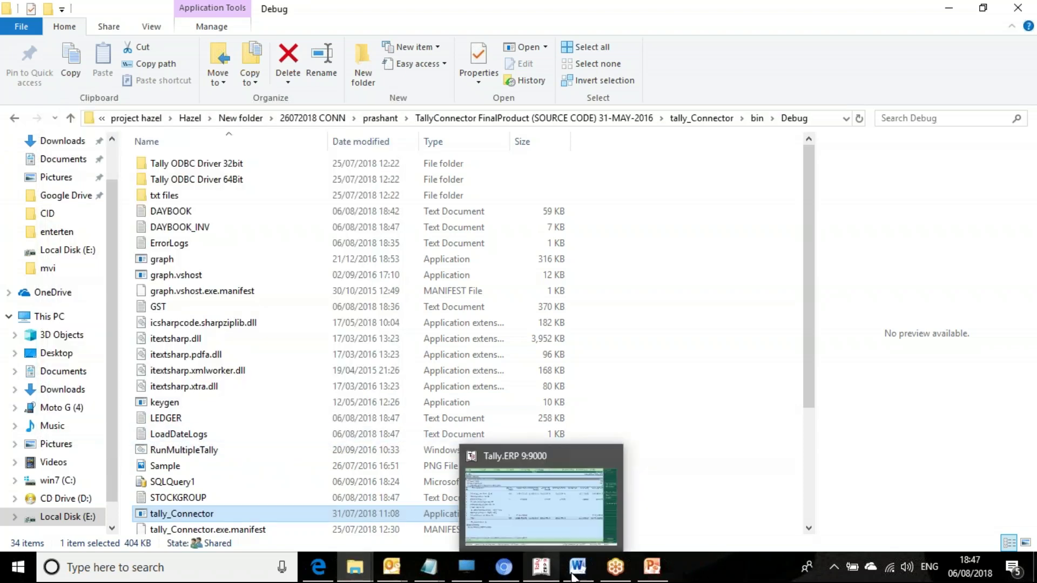
Step: Run the PowerPoint slide show from slide 1 through Step 2, then exit back to Chrome
{"action": "left_click", "coordinate": [652, 567]}
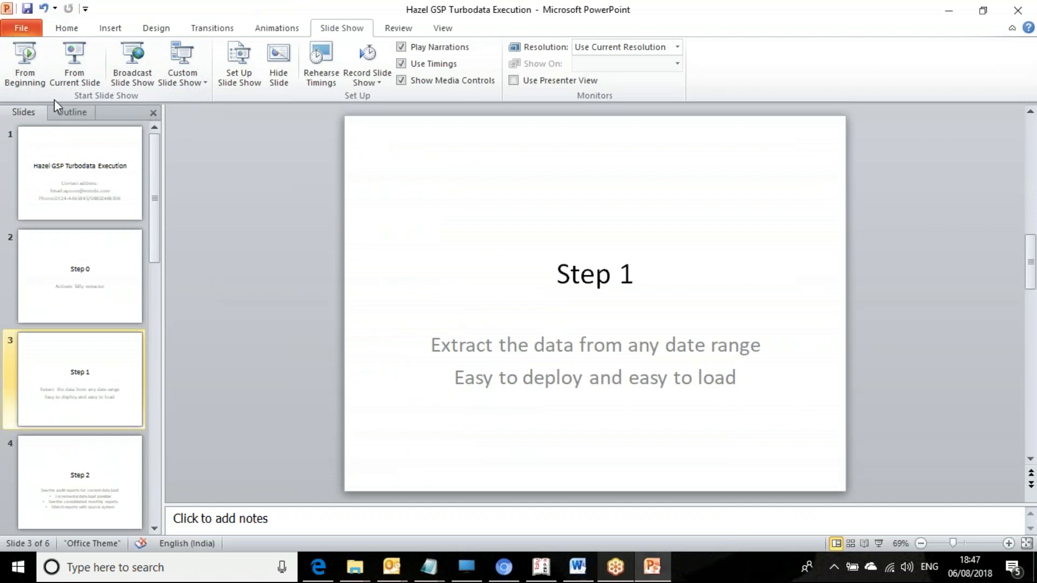
{"action": "left_click", "coordinate": [82, 465]}
{"action": "left_click", "coordinate": [37, 62]}
{"action": "key", "text": "Right"}
{"action": "key", "text": "Right"}
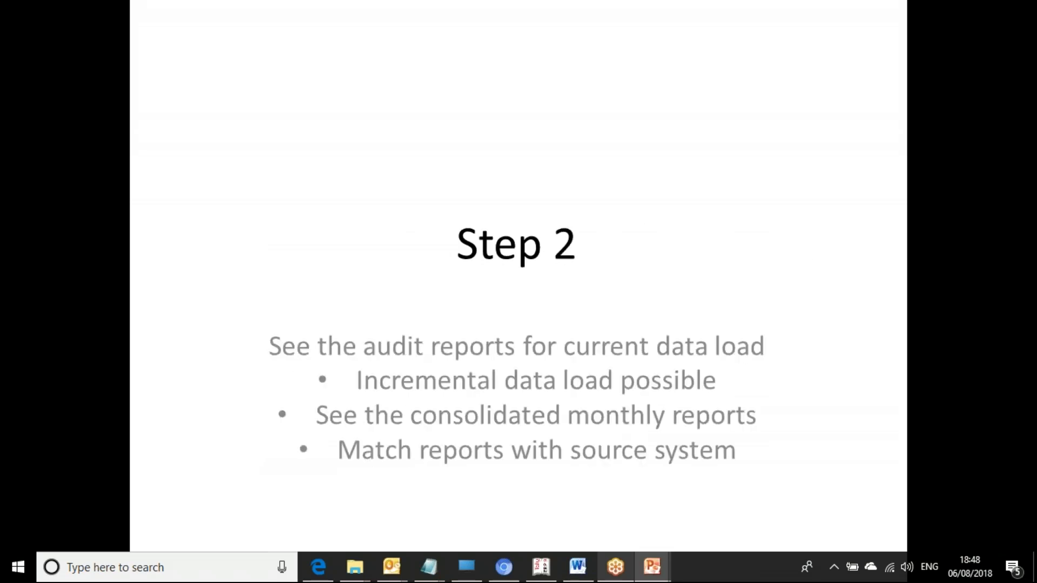
{"action": "key", "text": "Escape"}
{"action": "key", "text": "alt+Tab"}
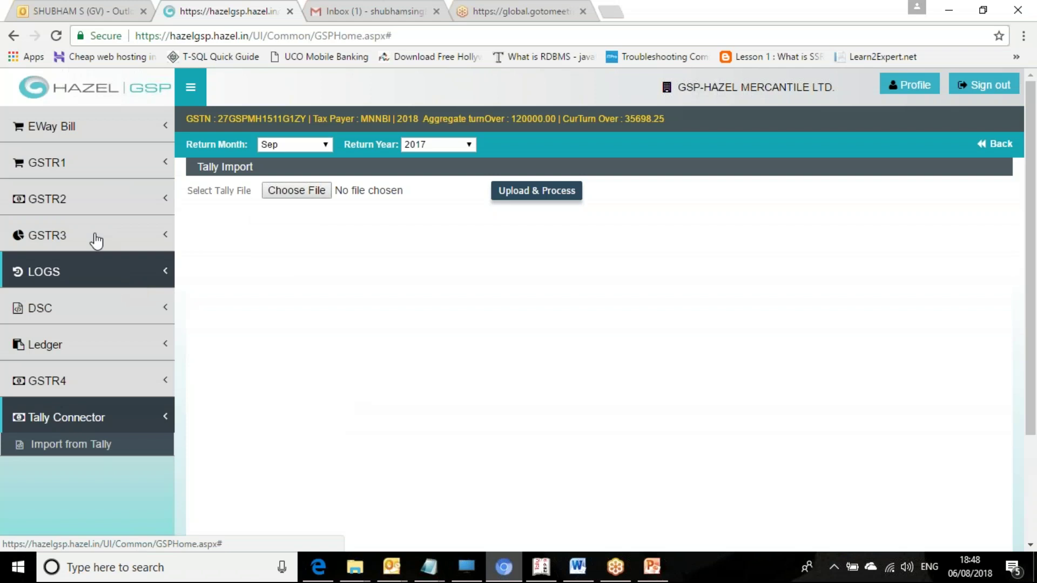
Step: Go to GSTR1 > Tally Connector > Import from Tally, which leads to the sign-in page
{"action": "left_click", "coordinate": [64, 163]}
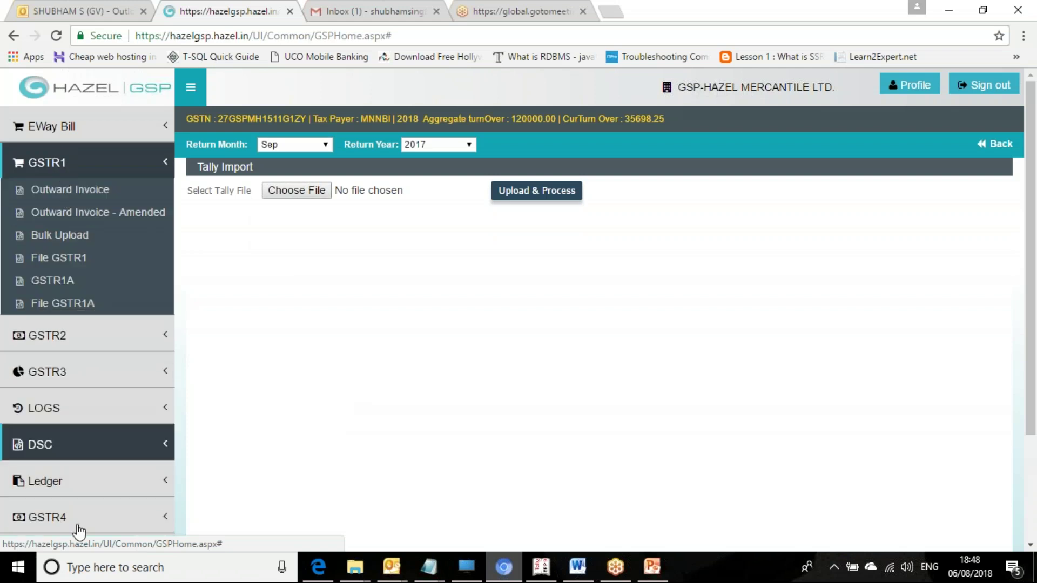
{"action": "left_click", "coordinate": [79, 548]}
{"action": "left_click", "coordinate": [70, 446]}
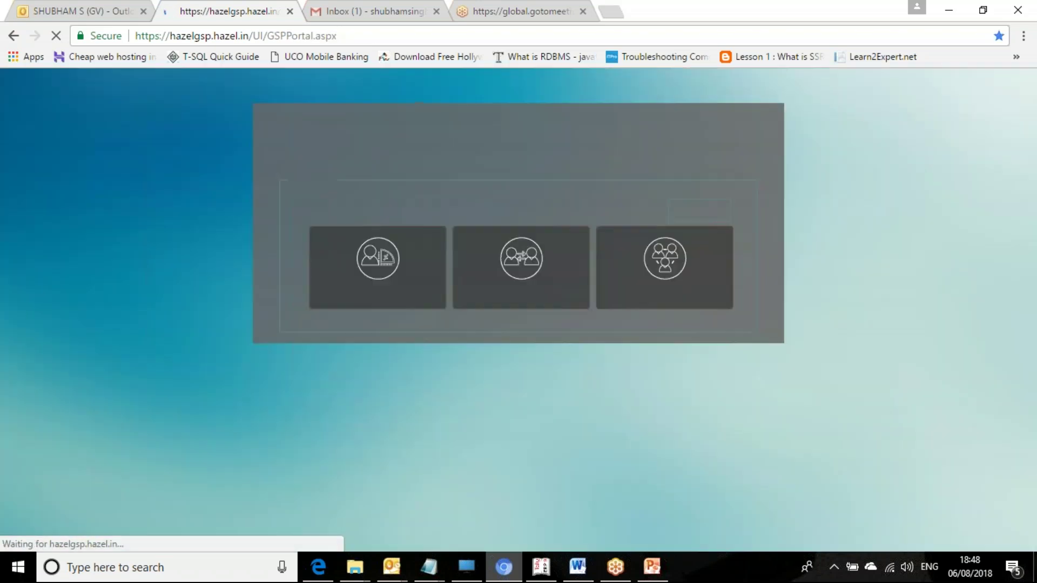
Step: Log in as a tax payer with the username, password and captcha code
{"action": "left_click", "coordinate": [381, 269]}
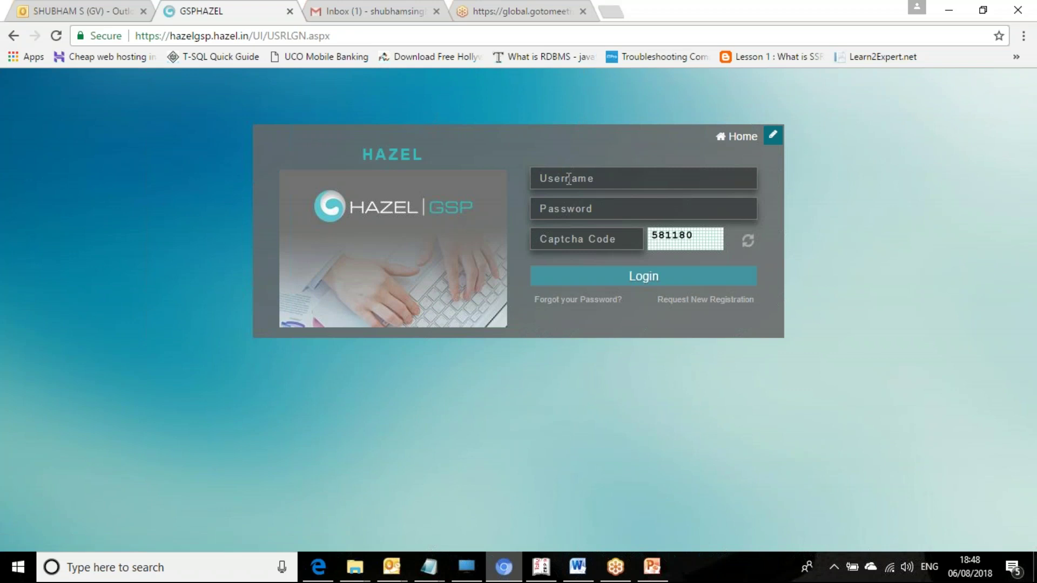
{"action": "type", "text": "apoorv"}
{"action": "key", "text": "Tab"}
{"action": "type", "text": "••••••"}
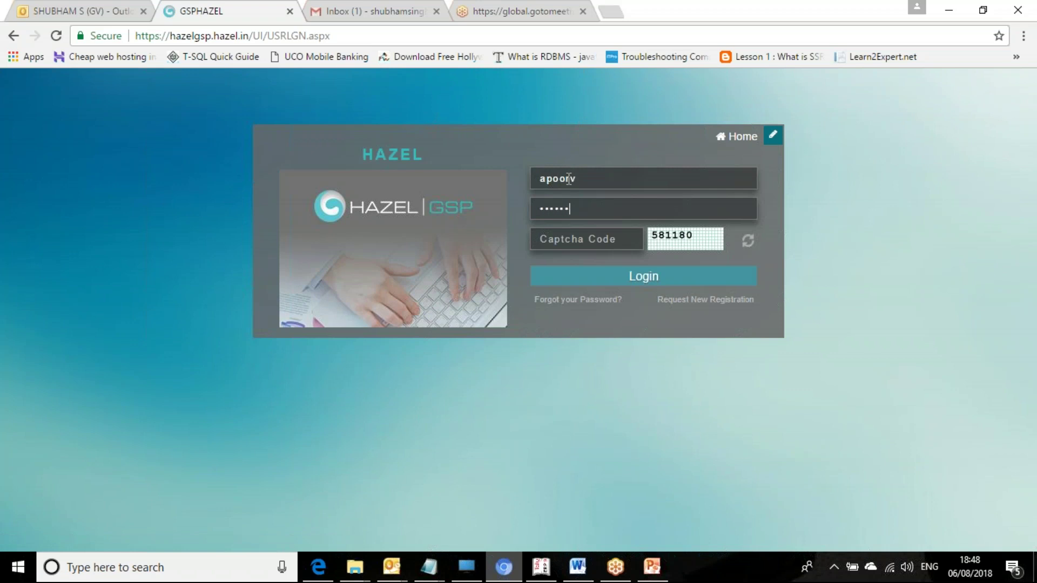
{"action": "type", "text": "••••"}
{"action": "left_click", "coordinate": [555, 243]}
{"action": "type", "text": "581180"}
{"action": "left_click", "coordinate": [592, 274]}
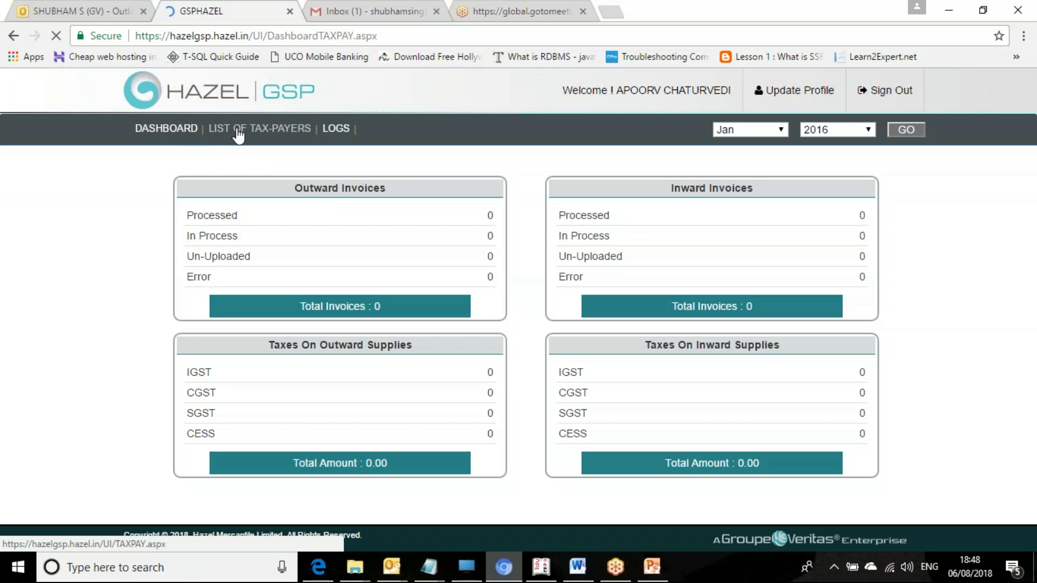
Step: From the tax-payer list, request an OTP for MNNBI and enter its workspace
{"action": "left_click", "coordinate": [238, 133]}
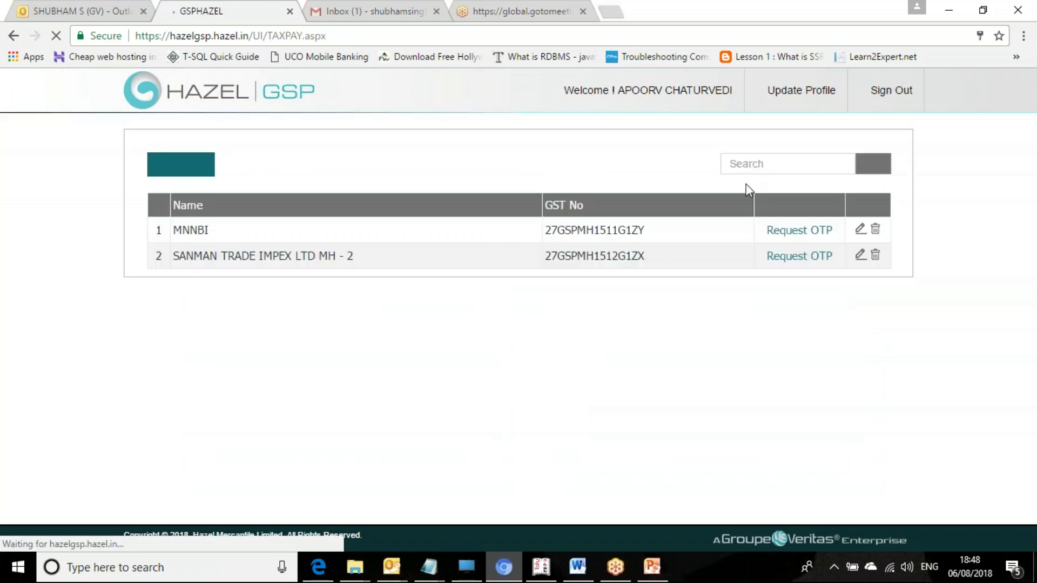
{"action": "left_click", "coordinate": [803, 231]}
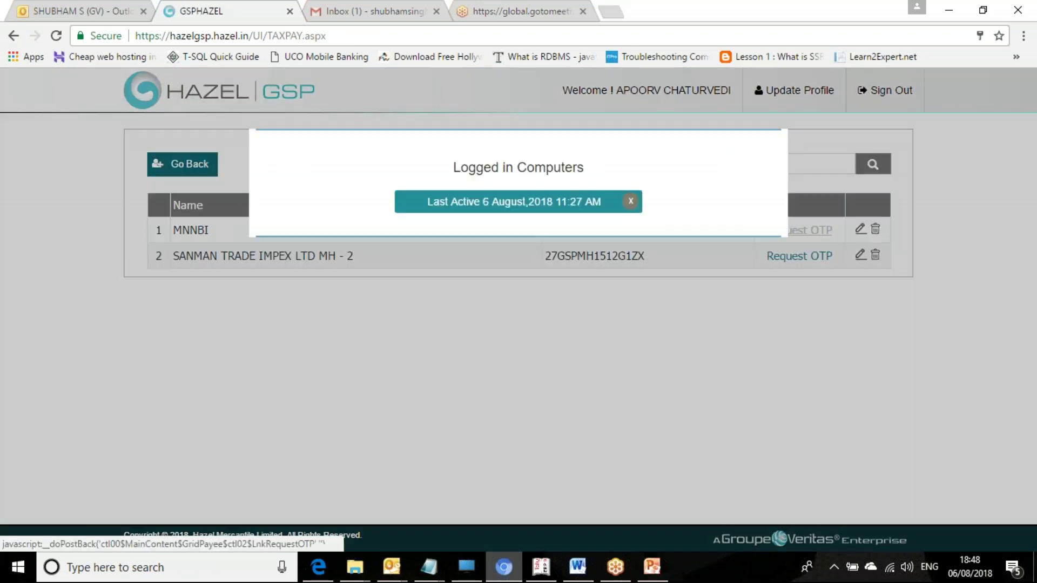
{"action": "left_click", "coordinate": [577, 215]}
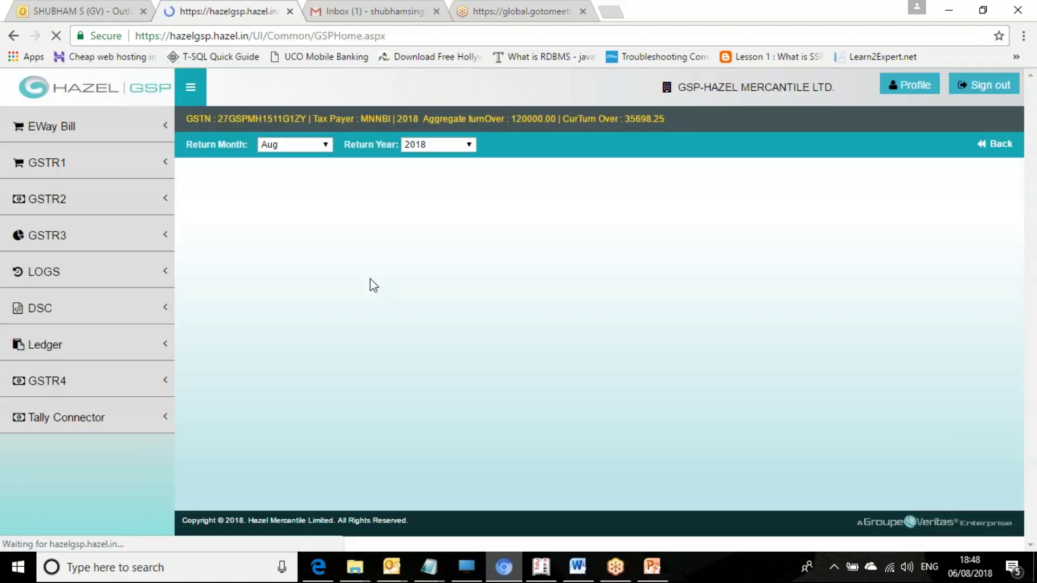
Step: On the Tally Connector import page, choose txt files.zip as the Tally file
{"action": "left_click", "coordinate": [89, 424]}
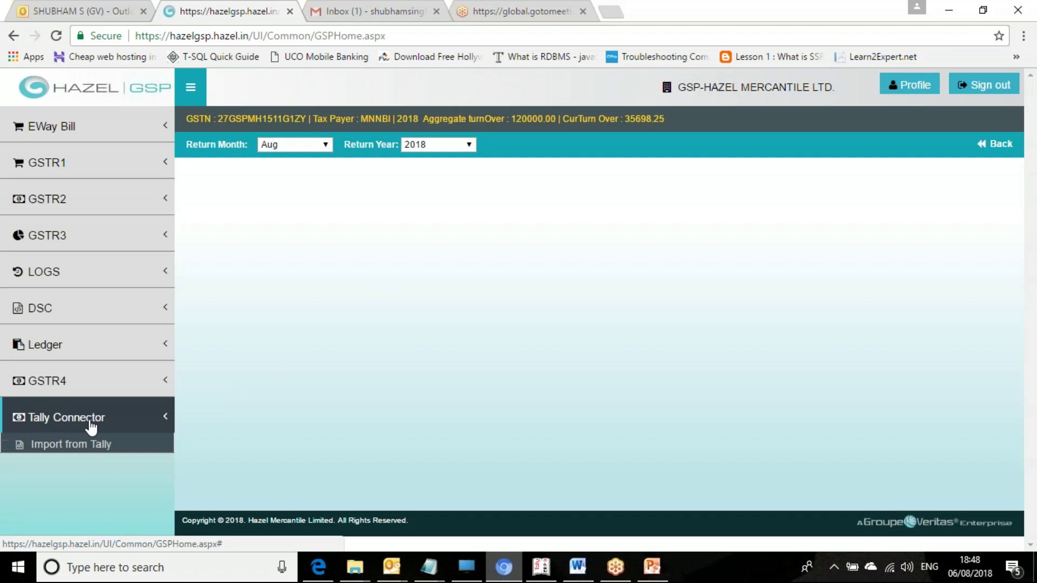
{"action": "left_click", "coordinate": [78, 452]}
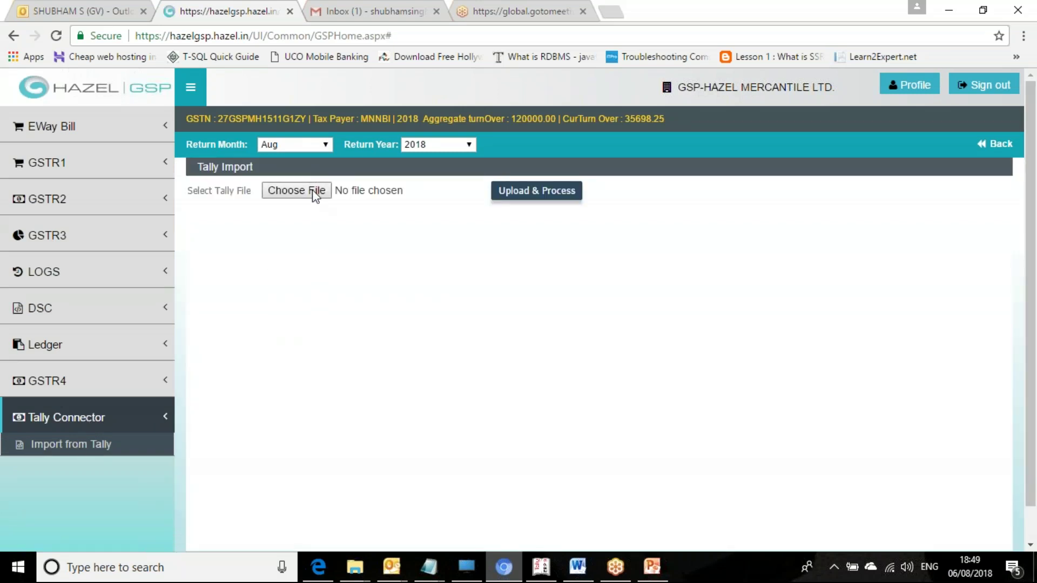
{"action": "left_click", "coordinate": [313, 195]}
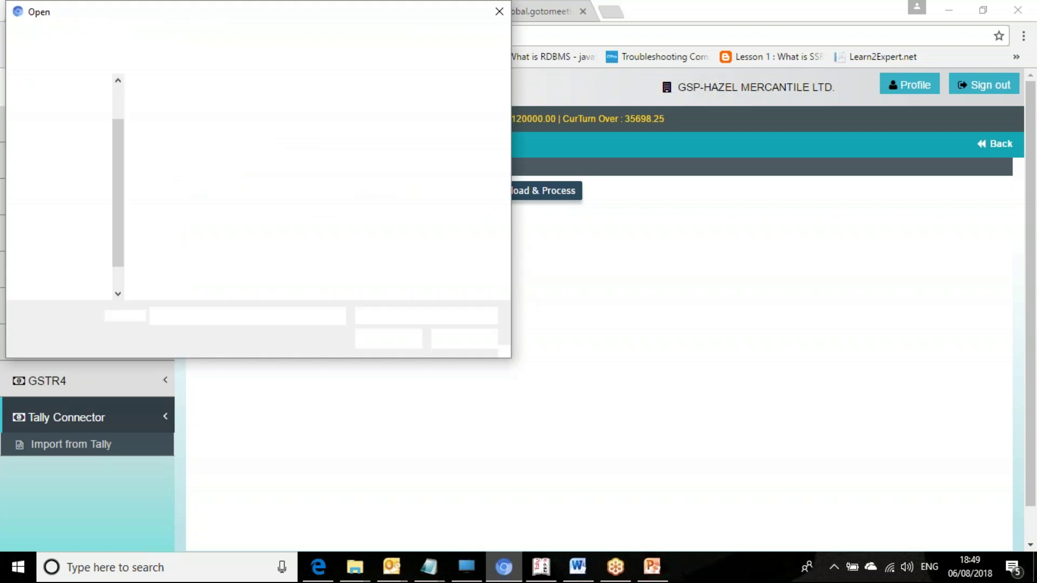
{"action": "left_click", "coordinate": [196, 145]}
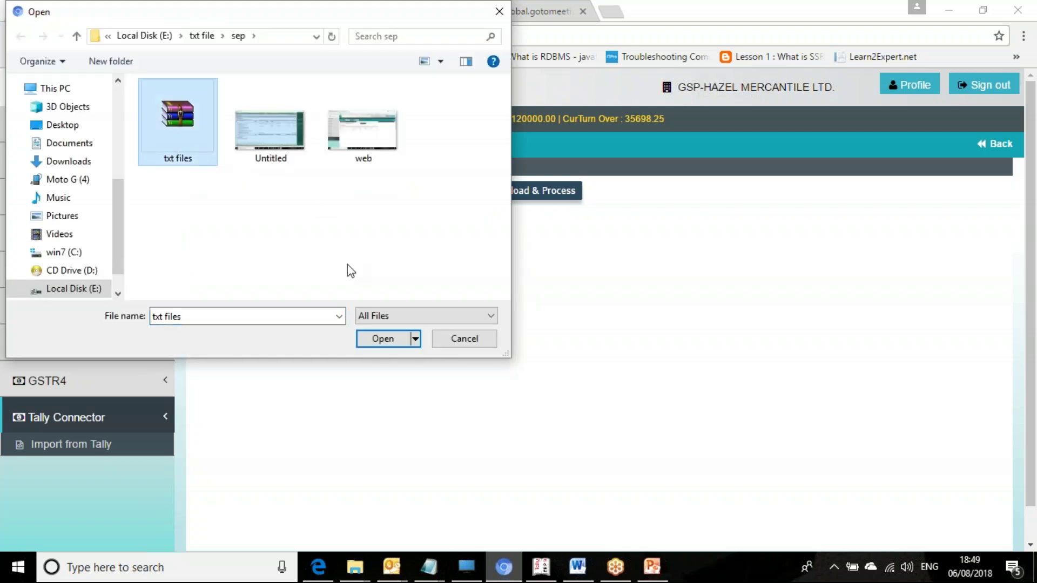
{"action": "left_click", "coordinate": [387, 348]}
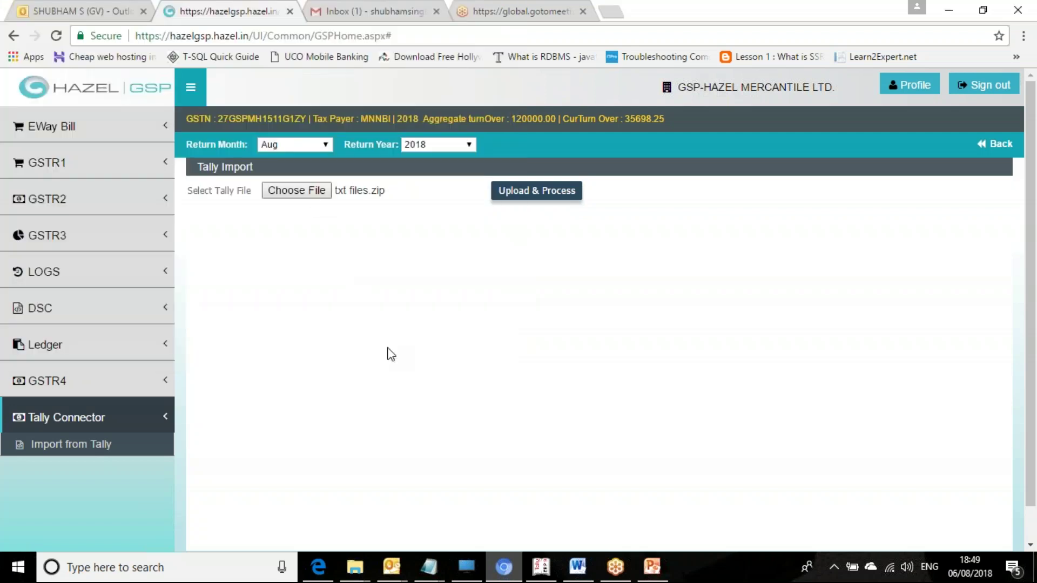
Step: Upload and process txt files.zip, yielding 560 B2B, 1 B2CS and 7 NIL records
{"action": "left_click", "coordinate": [528, 196]}
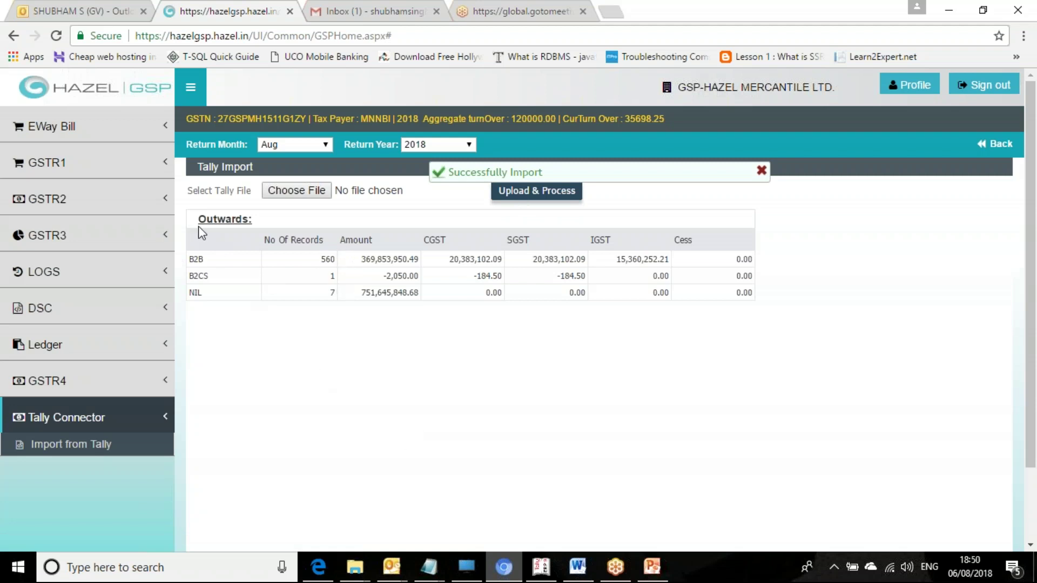
Step: Check Hazel's B2B count of 560 against Tally's GSTR-1 B2B Invoices row
{"action": "left_click_drag", "start_coordinate": [194, 228], "coordinate": [698, 311]}
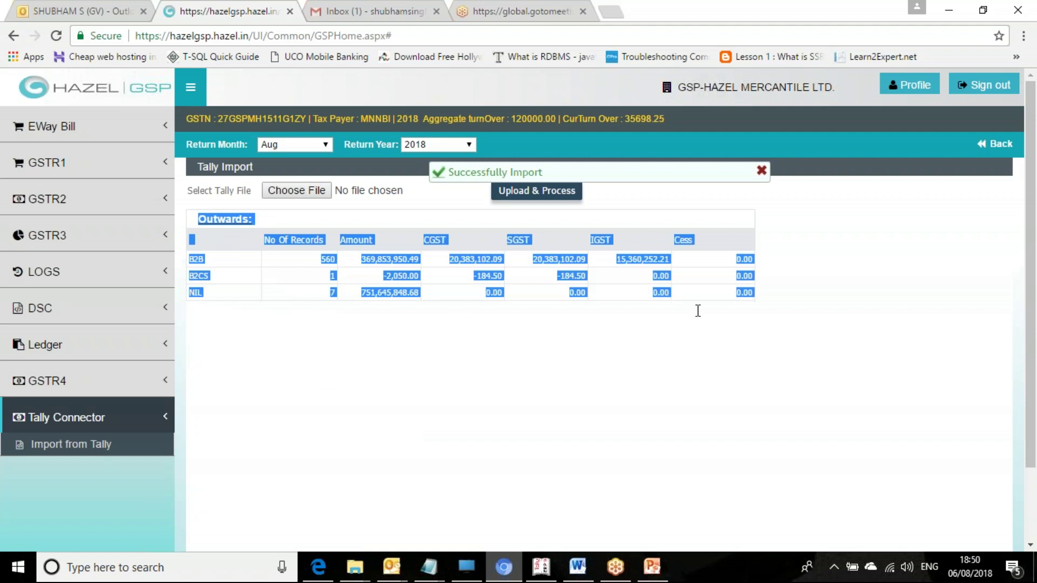
{"action": "left_click", "coordinate": [621, 348]}
{"action": "left_click", "coordinate": [537, 572]}
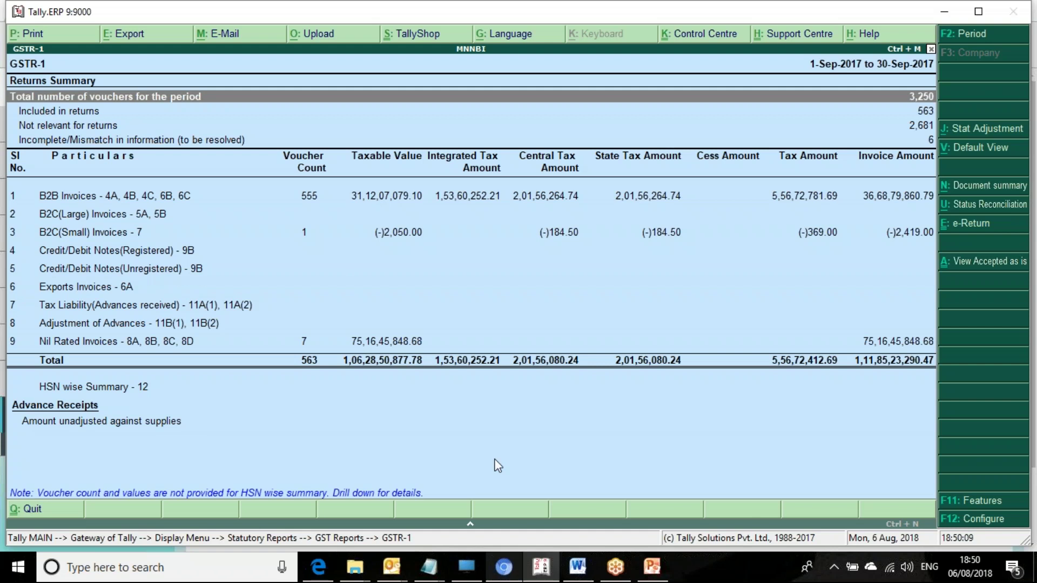
{"action": "left_click", "coordinate": [586, 202]}
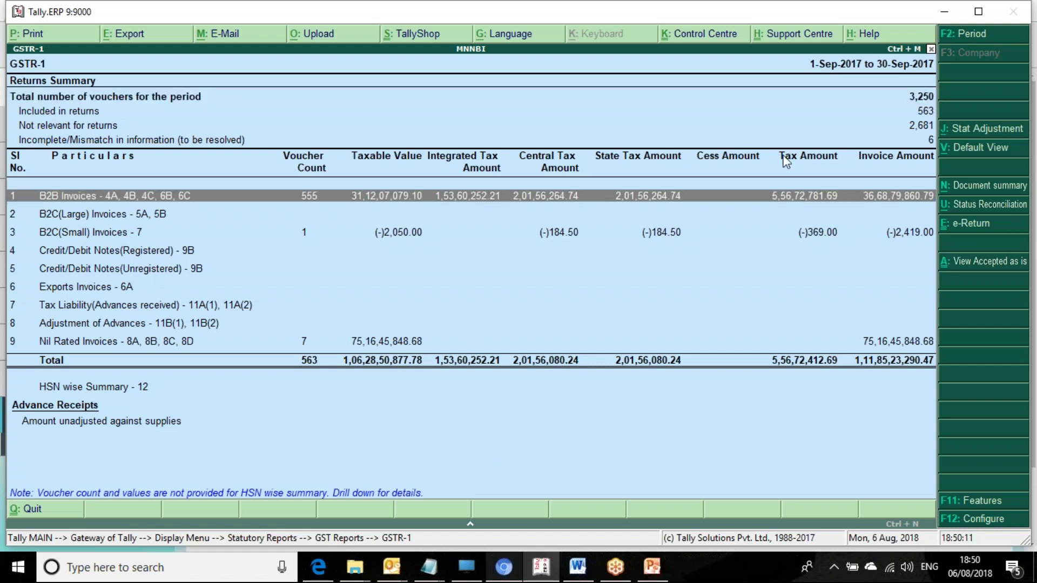
{"action": "key", "text": "Up"}
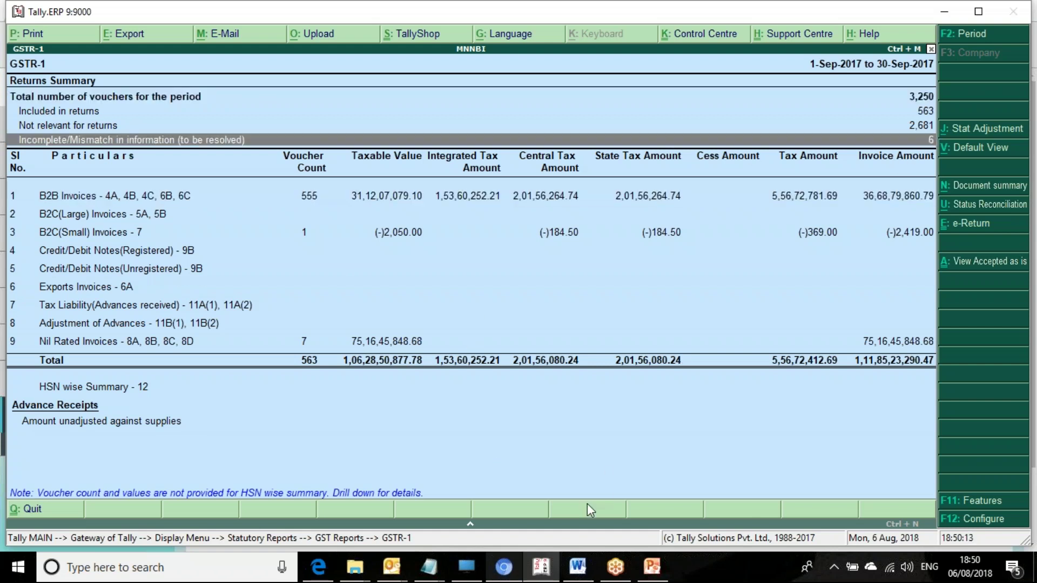
Step: Compare Hazel's single B2CS record with Tally's B2C(Small) Invoices row
{"action": "left_click", "coordinate": [503, 568]}
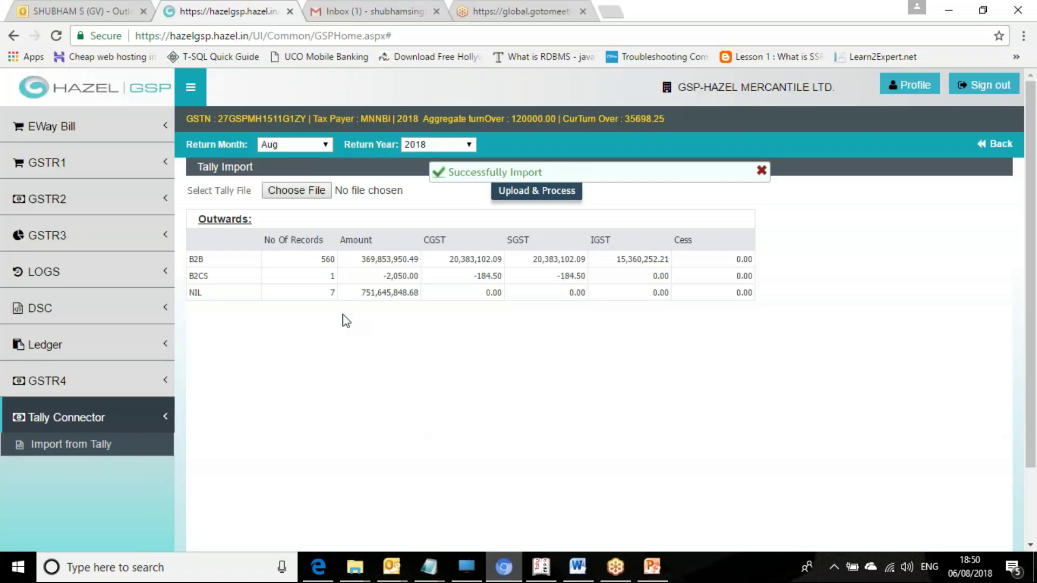
{"action": "left_click_drag", "start_coordinate": [193, 276], "coordinate": [336, 277]}
{"action": "left_click", "coordinate": [534, 570]}
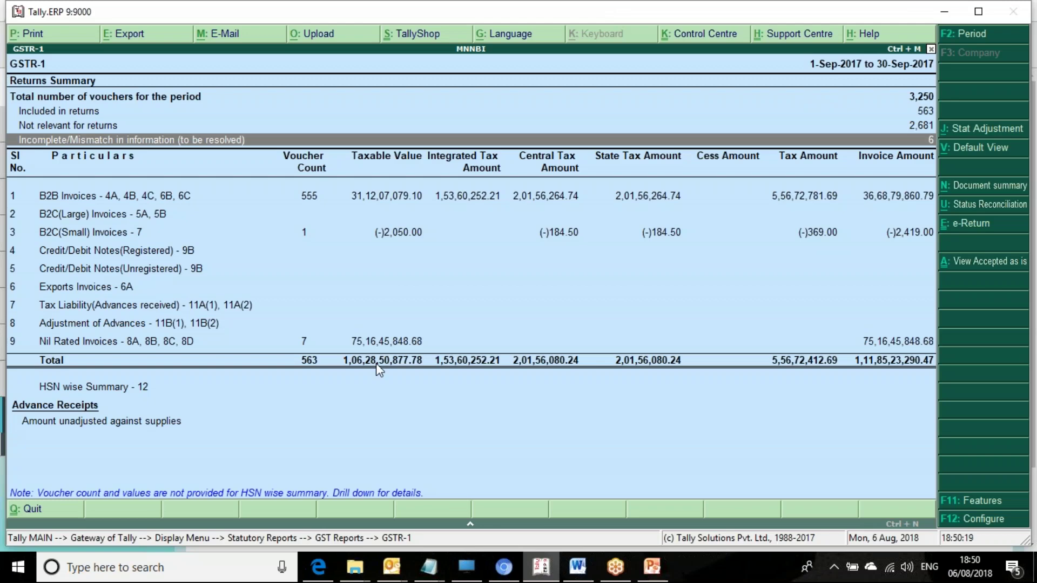
{"action": "key", "text": "Down"}
{"action": "key", "text": "Down"}
{"action": "key", "text": "Down"}
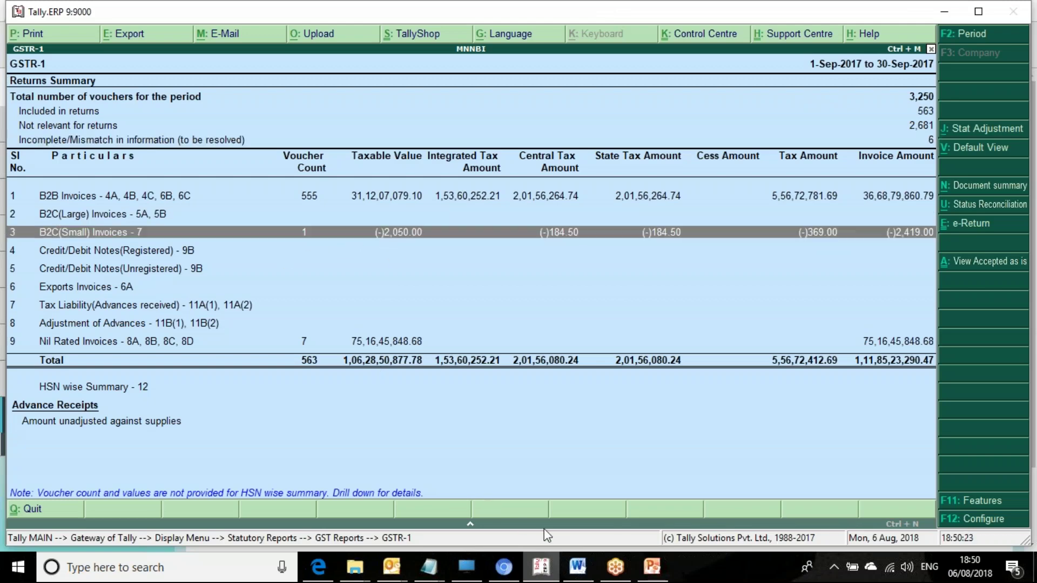
Step: Match Hazel's 7 NIL records against Tally's Nil Rated Invoices row
{"action": "left_click", "coordinate": [503, 567]}
{"action": "left_click", "coordinate": [304, 293]}
{"action": "double_click", "coordinate": [196, 292]}
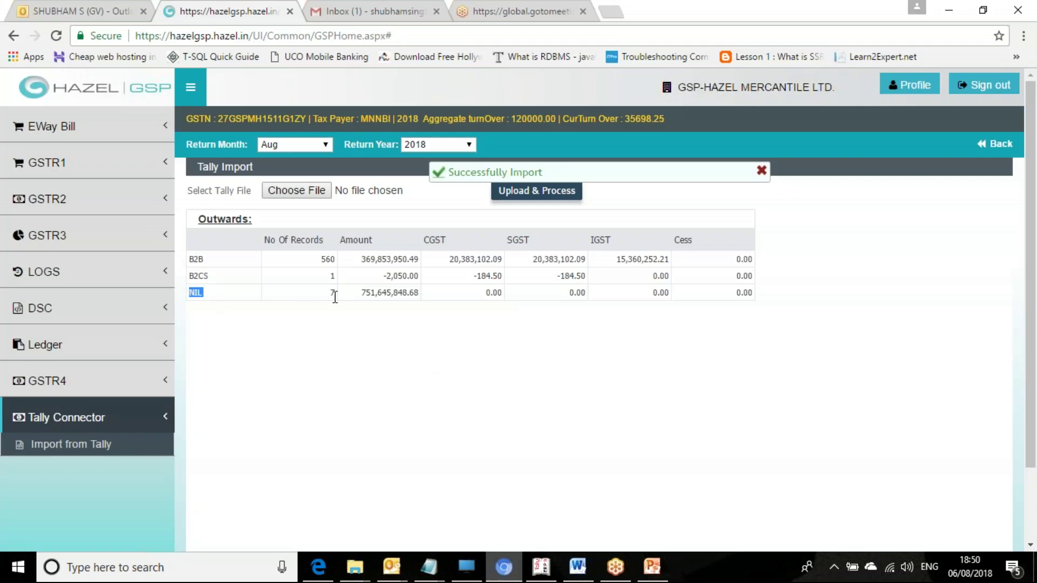
{"action": "left_click", "coordinate": [542, 567]}
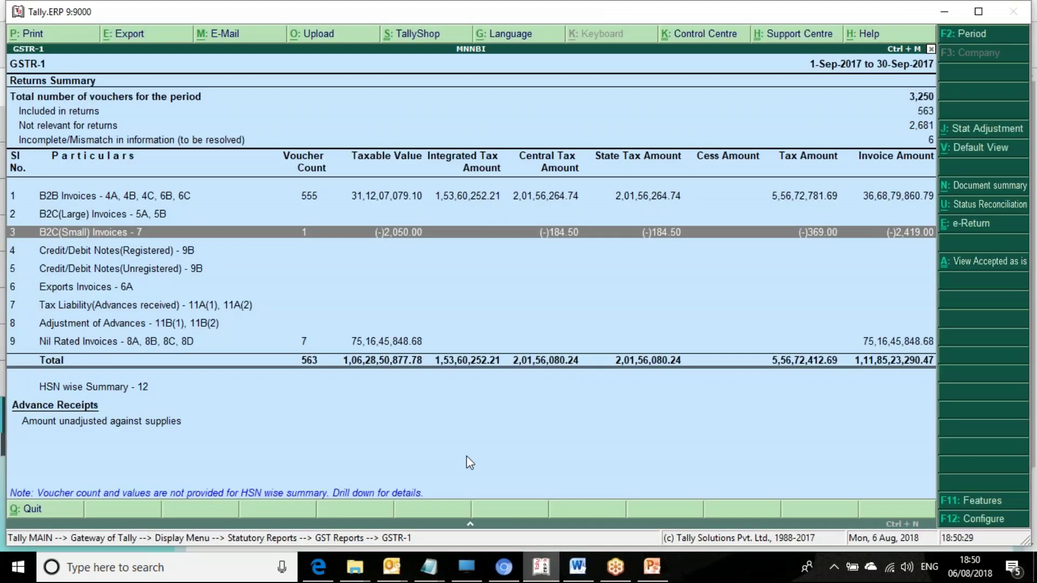
{"action": "left_click", "coordinate": [285, 347]}
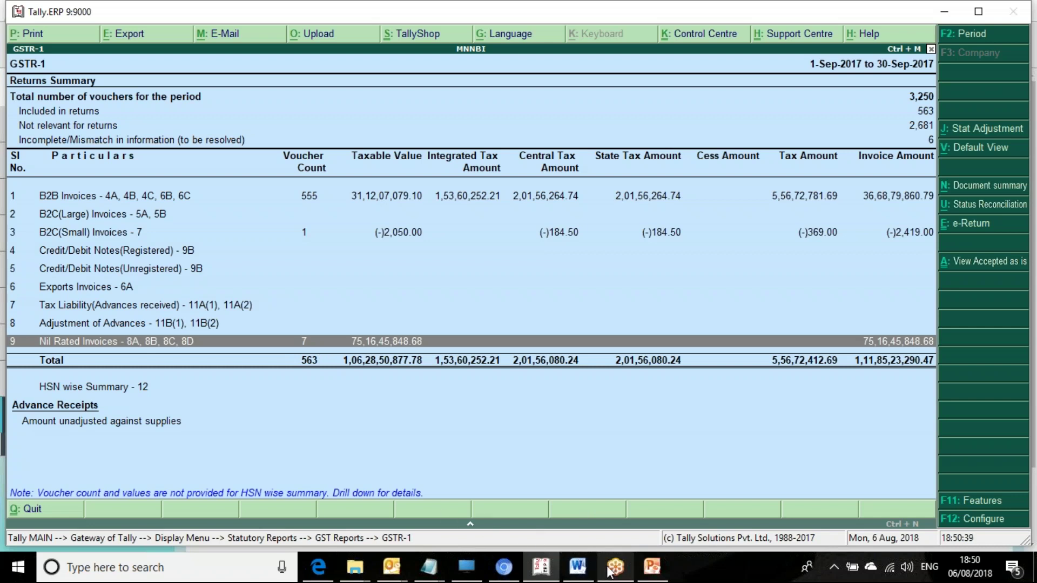
Step: Select the Step 3 slide in the Turbodata Execution deck
{"action": "left_click", "coordinate": [653, 567]}
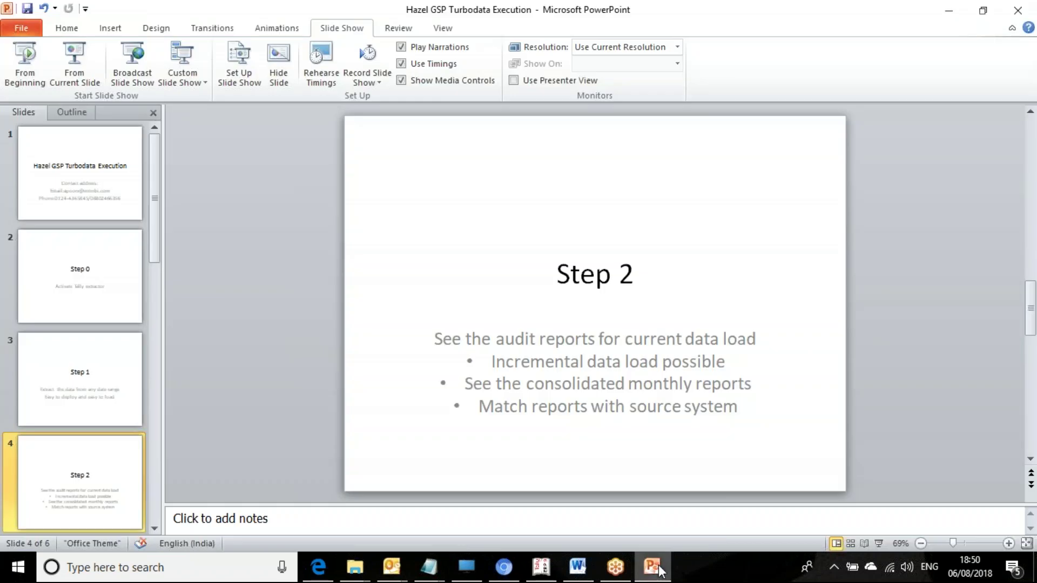
{"action": "key", "text": "Down"}
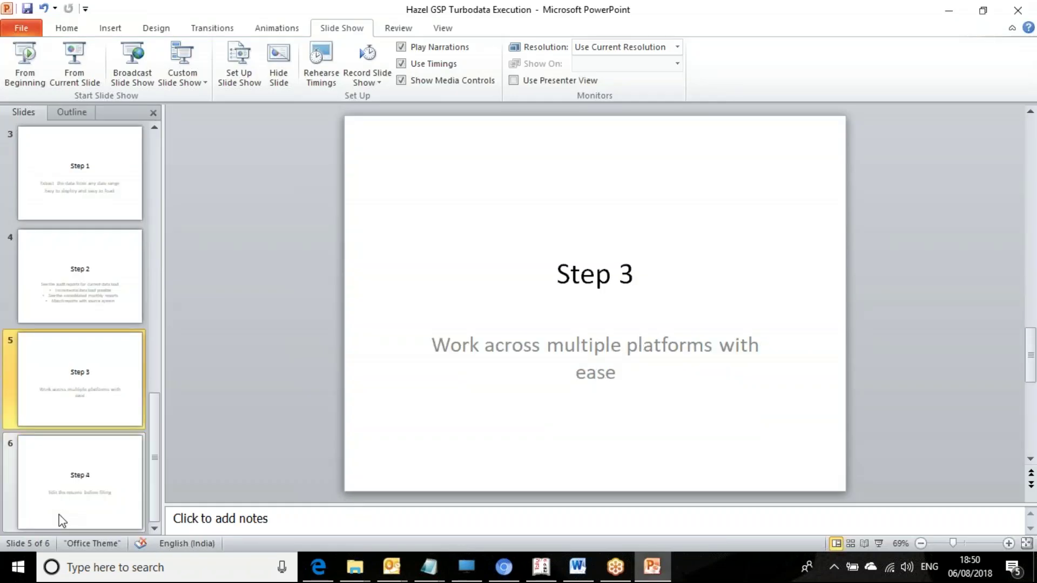
{"action": "key", "text": "Down"}
{"action": "key", "text": "Up"}
Step: Present the slide show from Step 3, paging to Step 4 and back, then end it
{"action": "left_click", "coordinate": [73, 86]}
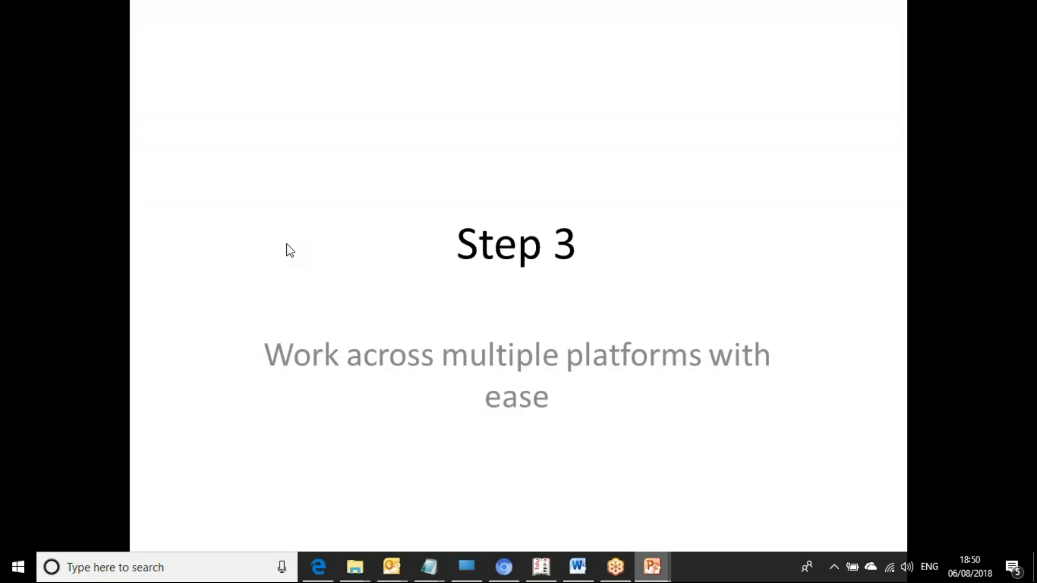
{"action": "key", "text": "Down"}
{"action": "key", "text": "Up"}
{"action": "key", "text": "Up"}
{"action": "key", "text": "Down"}
{"action": "key", "text": "Down"}
{"action": "key", "text": "Down"}
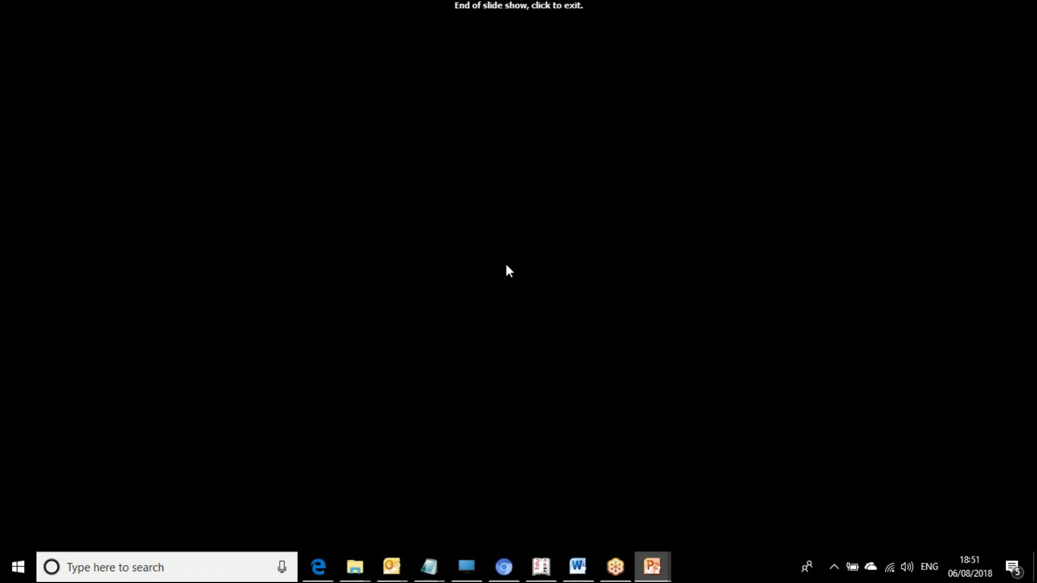
{"action": "left_click", "coordinate": [507, 266]}
Step: Review the Step 2 and Step 3 slides, then return to Hazel's import results
{"action": "left_click", "coordinate": [84, 282]}
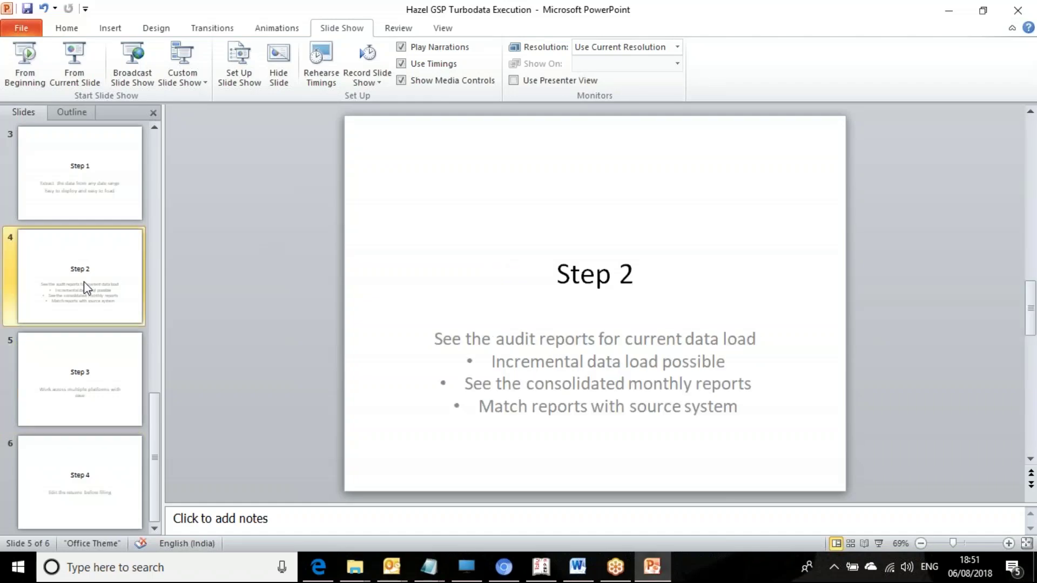
{"action": "left_click", "coordinate": [105, 363]}
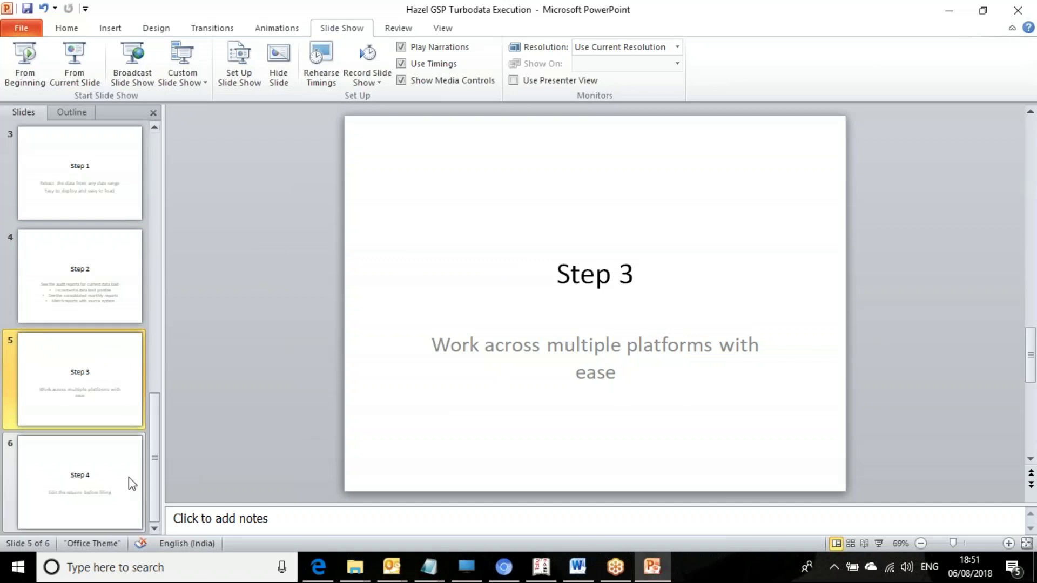
{"action": "left_click", "coordinate": [111, 295]}
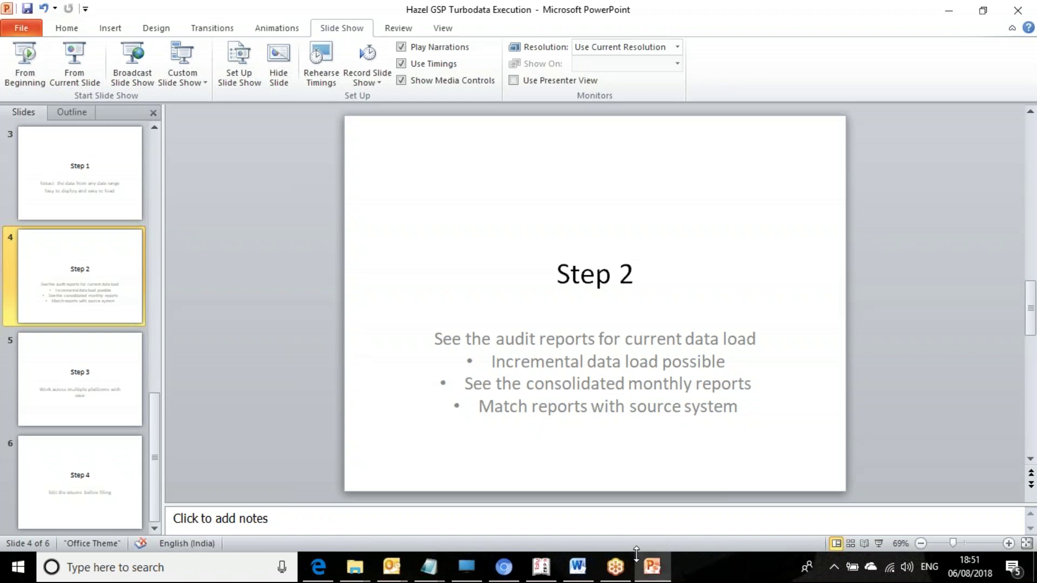
{"action": "left_click", "coordinate": [505, 567]}
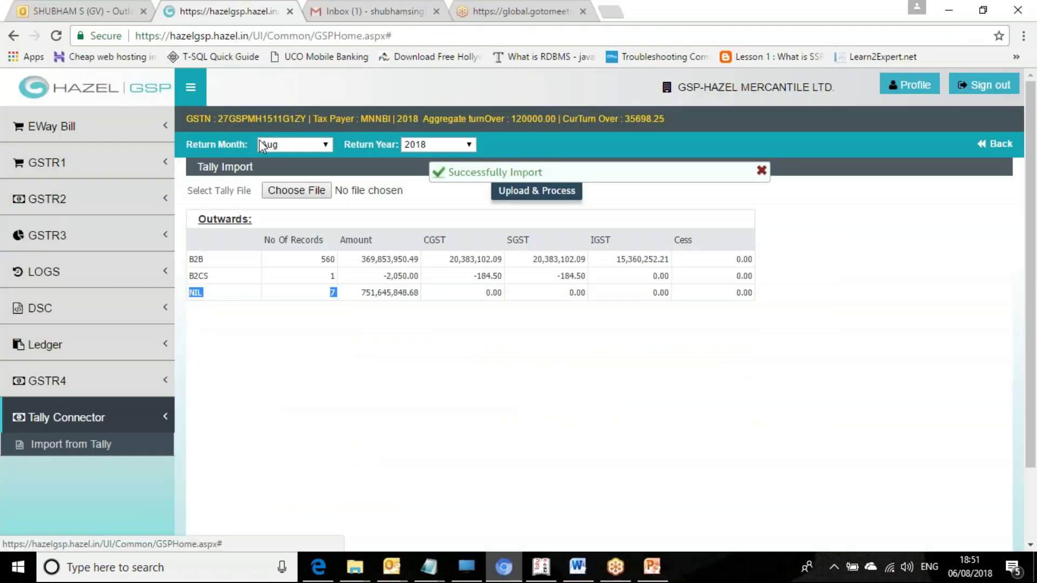
Step: Choose return month Sep and year 2017, then open GSTR1 Outward Invoice
{"action": "left_click", "coordinate": [326, 146]}
{"action": "left_click", "coordinate": [290, 252]}
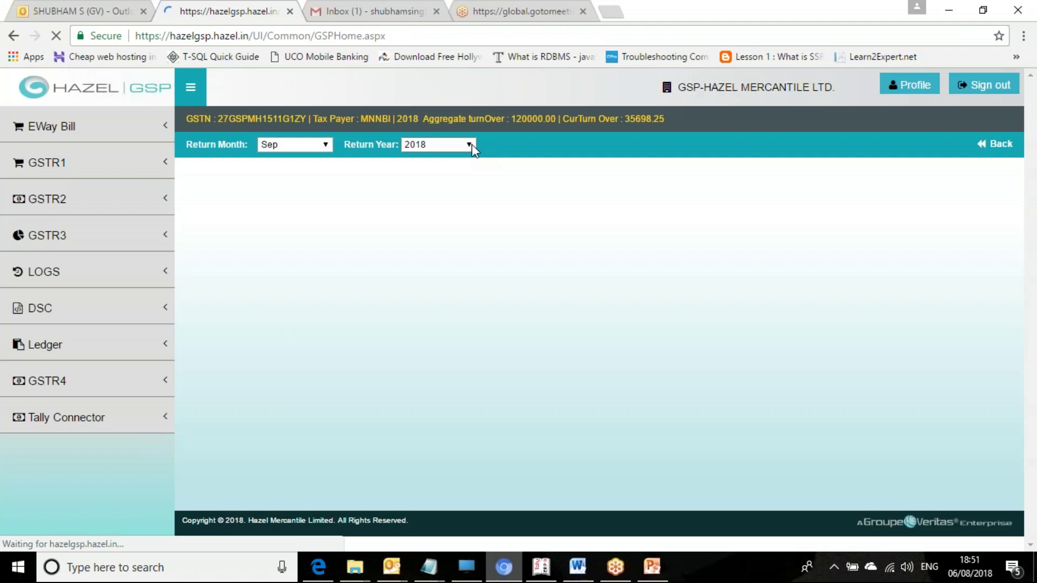
{"action": "left_click", "coordinate": [470, 145]}
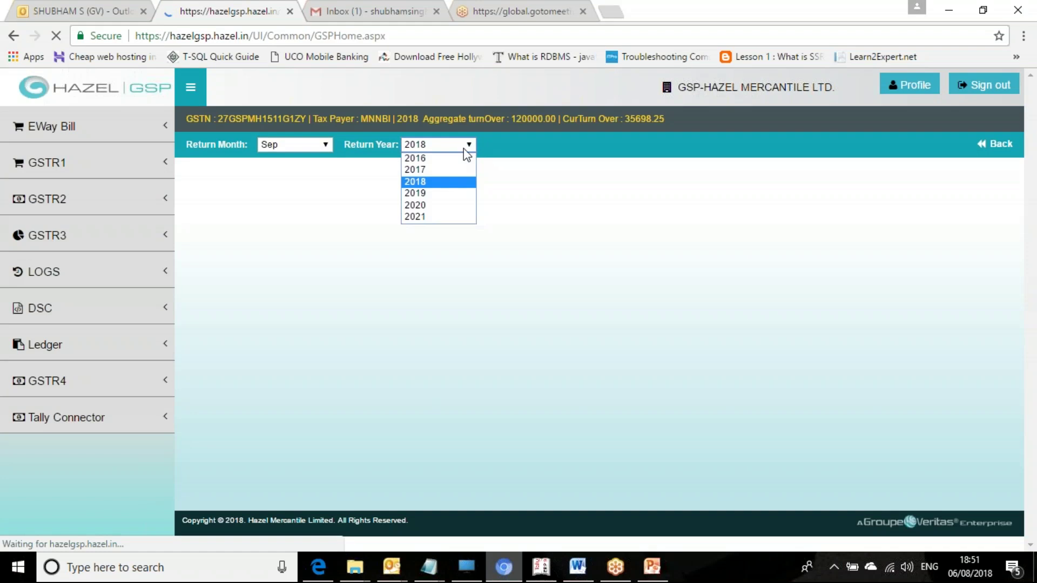
{"action": "left_click", "coordinate": [429, 169]}
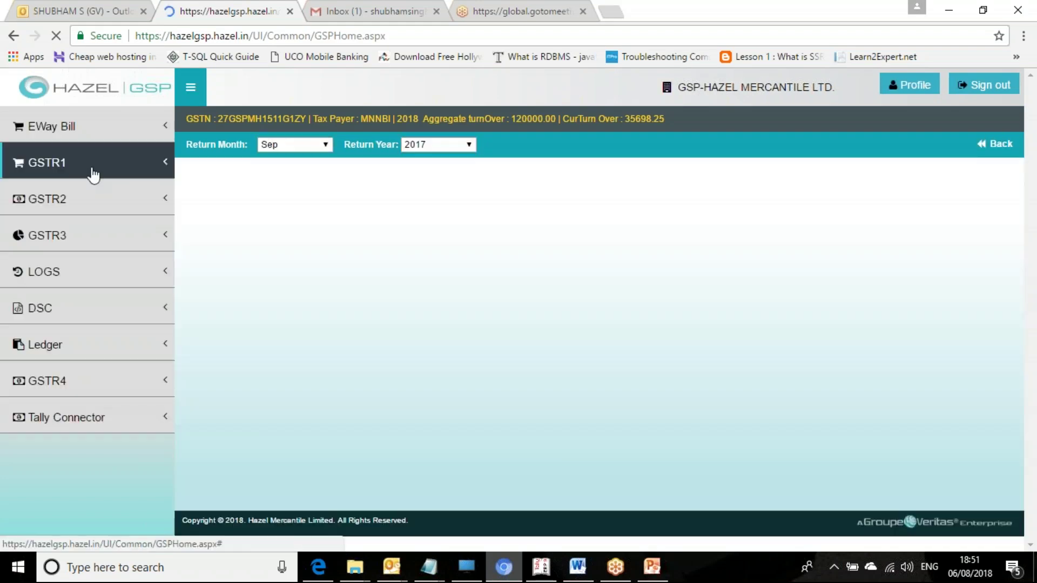
{"action": "left_click", "coordinate": [93, 171]}
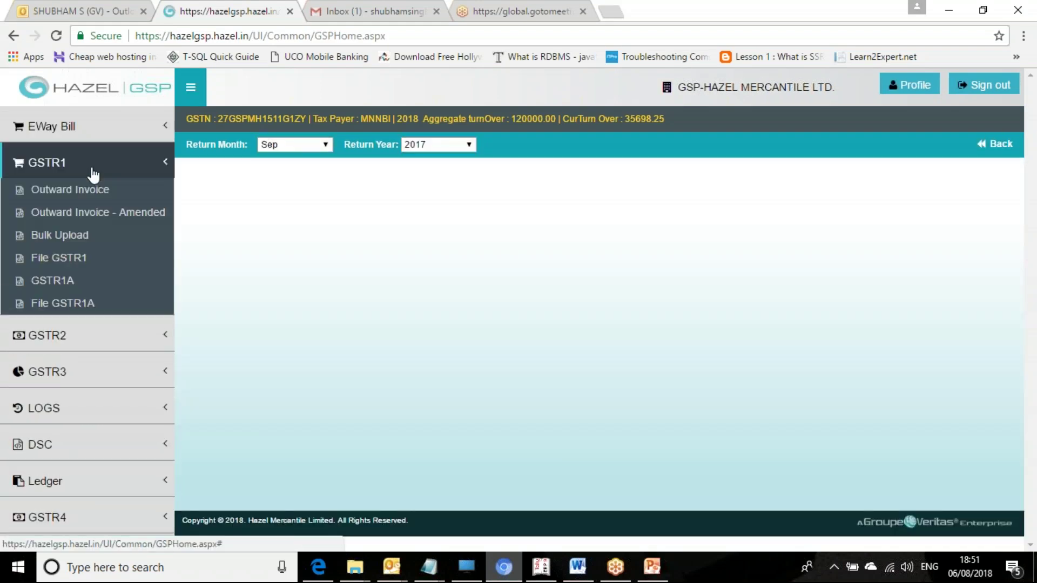
{"action": "left_click", "coordinate": [81, 193]}
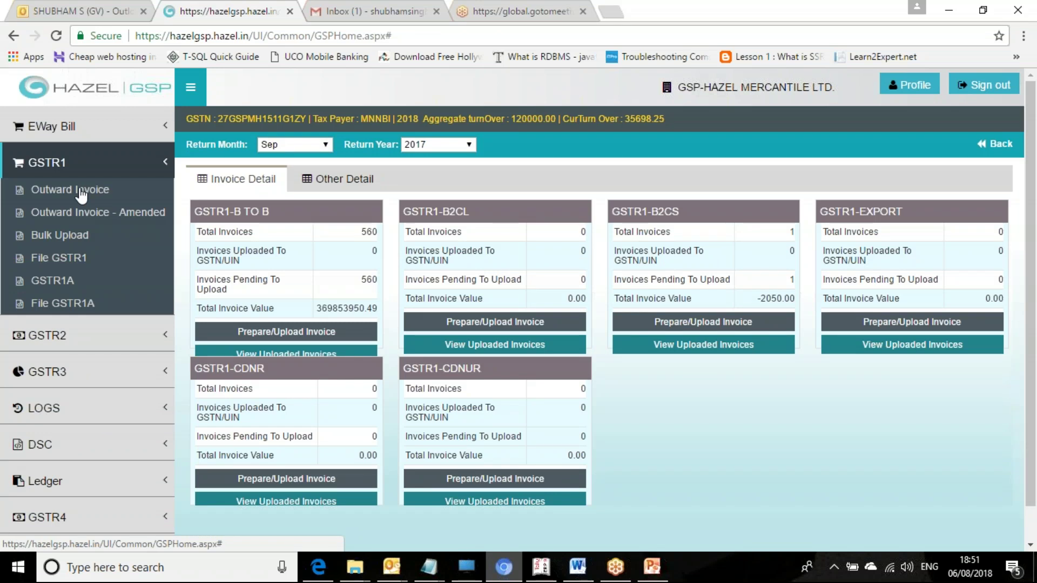
Step: Under Other Detail, open Prepare/Upload Documents on the GSTR1-Documents Issued card
{"action": "left_click", "coordinate": [357, 180]}
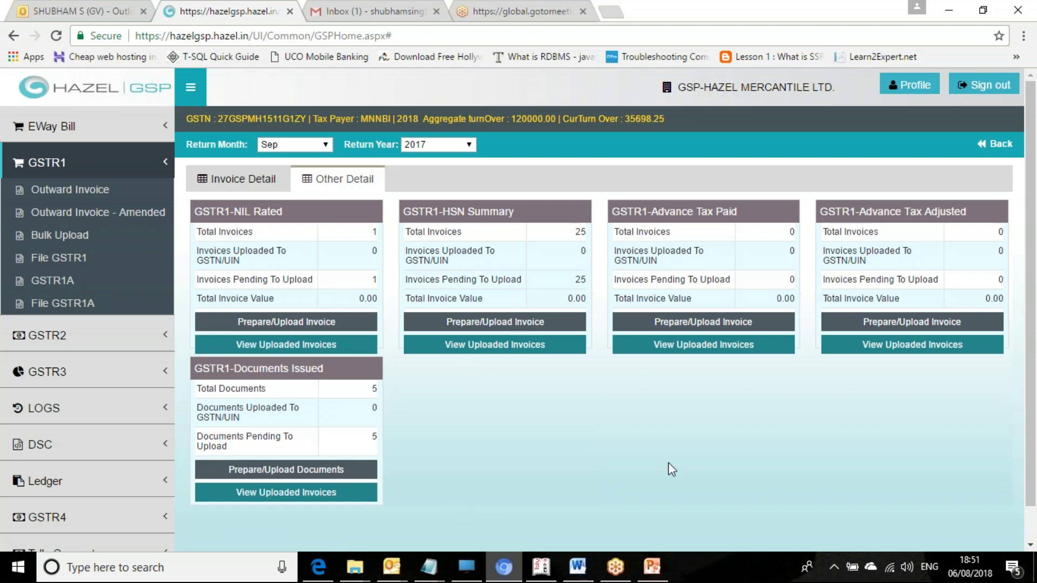
{"action": "left_click", "coordinate": [335, 474]}
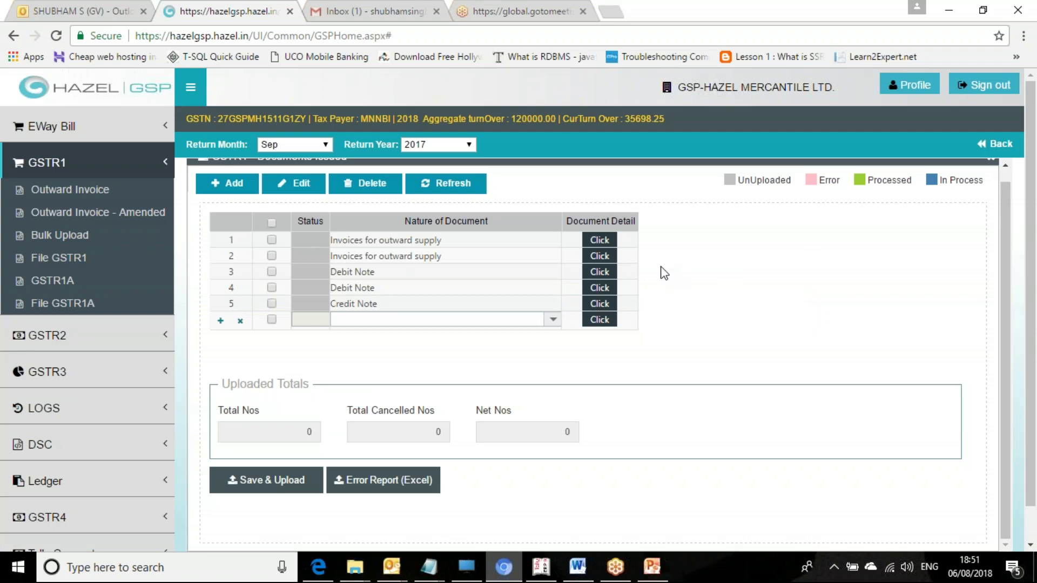
{"action": "left_click", "coordinate": [541, 567]}
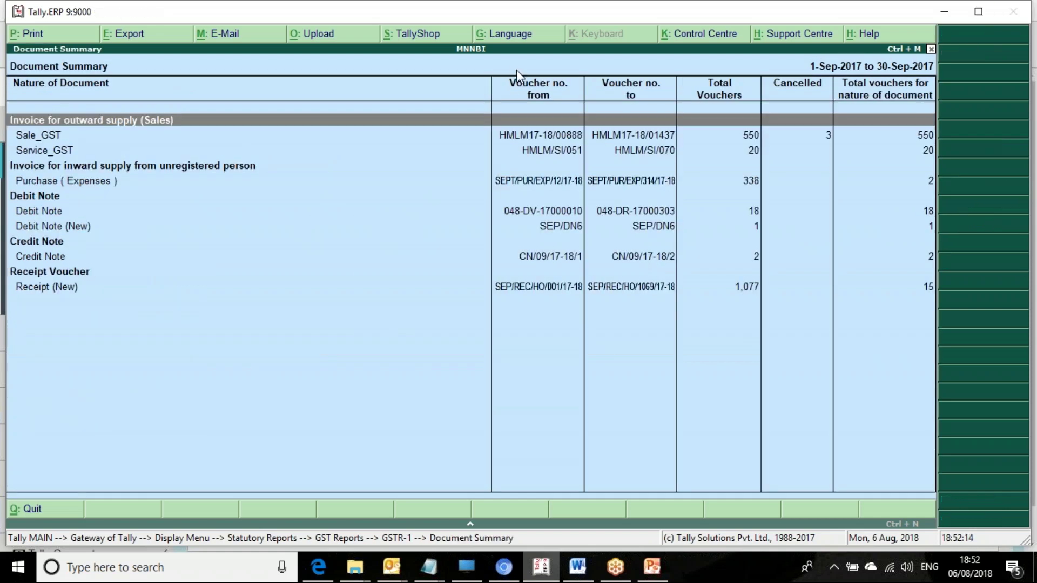
{"action": "key", "text": "Down"}
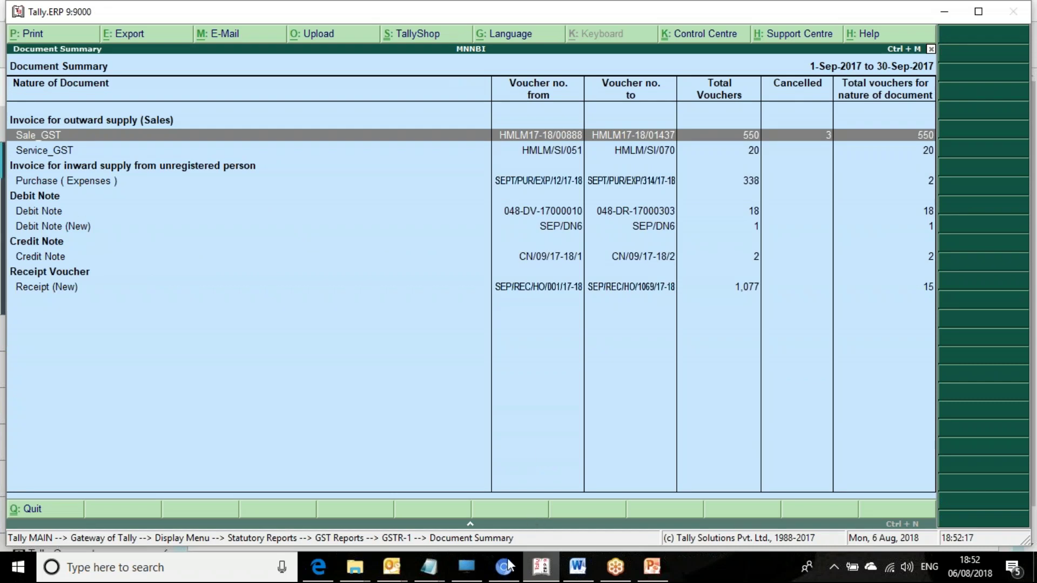
{"action": "left_click", "coordinate": [505, 566]}
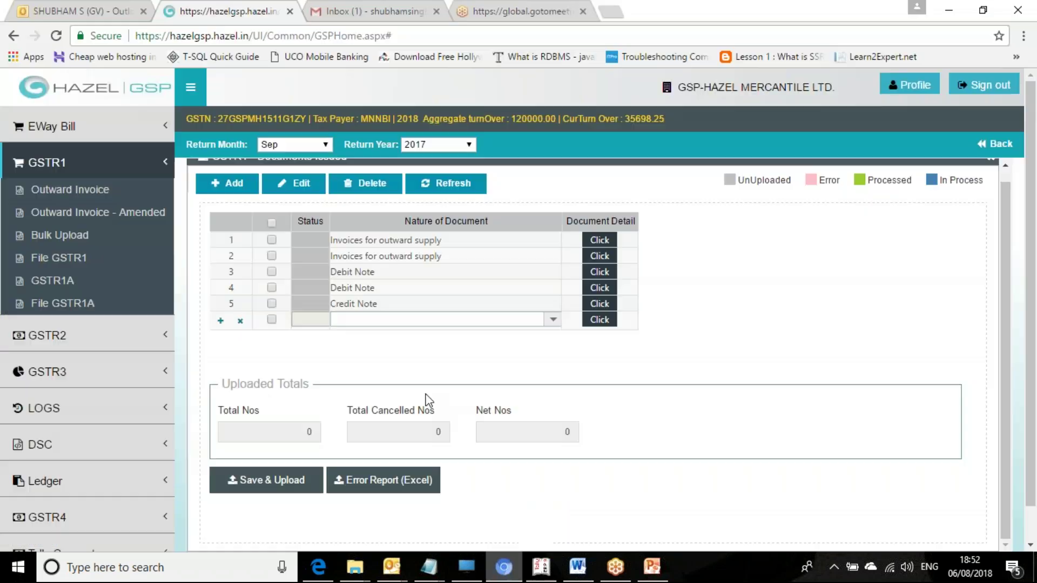
{"action": "left_click", "coordinate": [601, 255]}
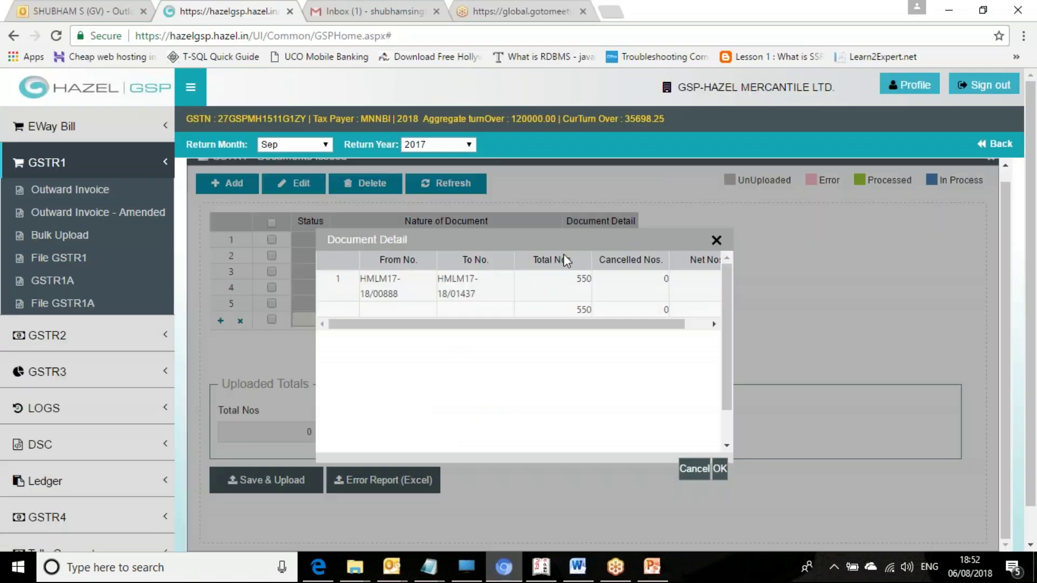
{"action": "double_click", "coordinate": [587, 279]}
{"action": "left_click", "coordinate": [717, 241]}
{"action": "left_click", "coordinate": [597, 244]}
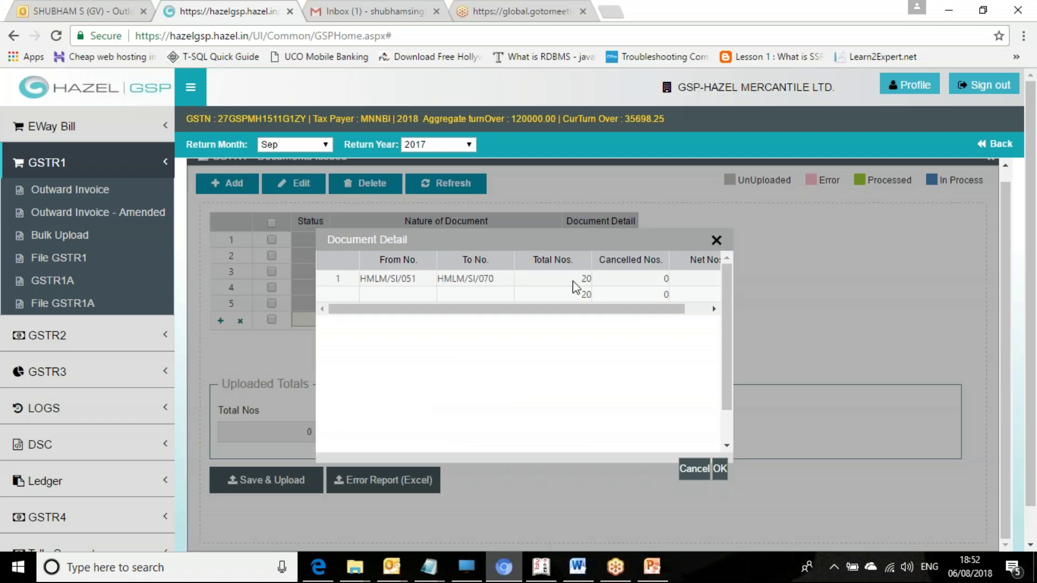
{"action": "left_click", "coordinate": [541, 567]}
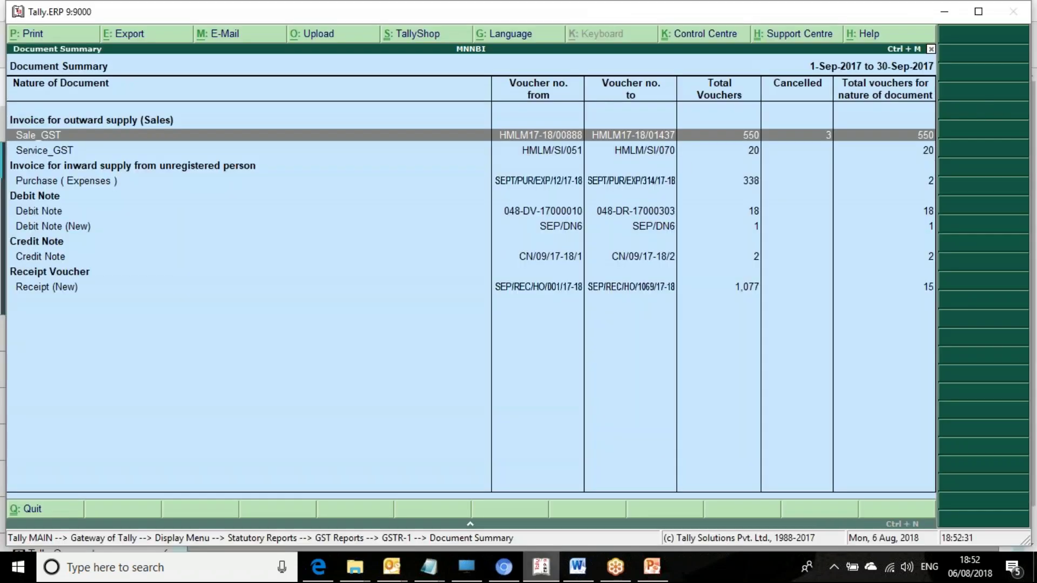
{"action": "left_click", "coordinate": [665, 152]}
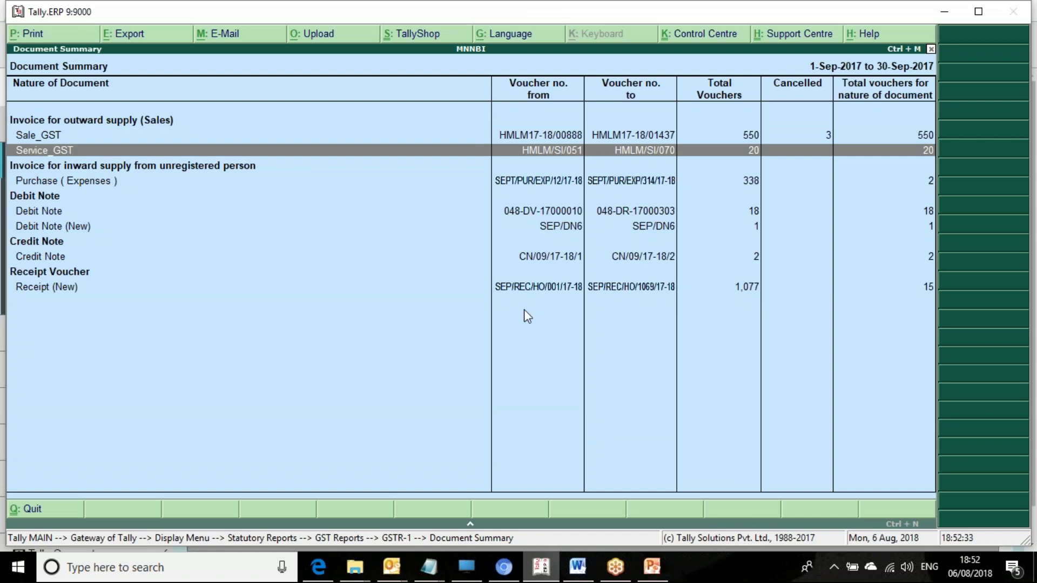
{"action": "left_click", "coordinate": [504, 567]}
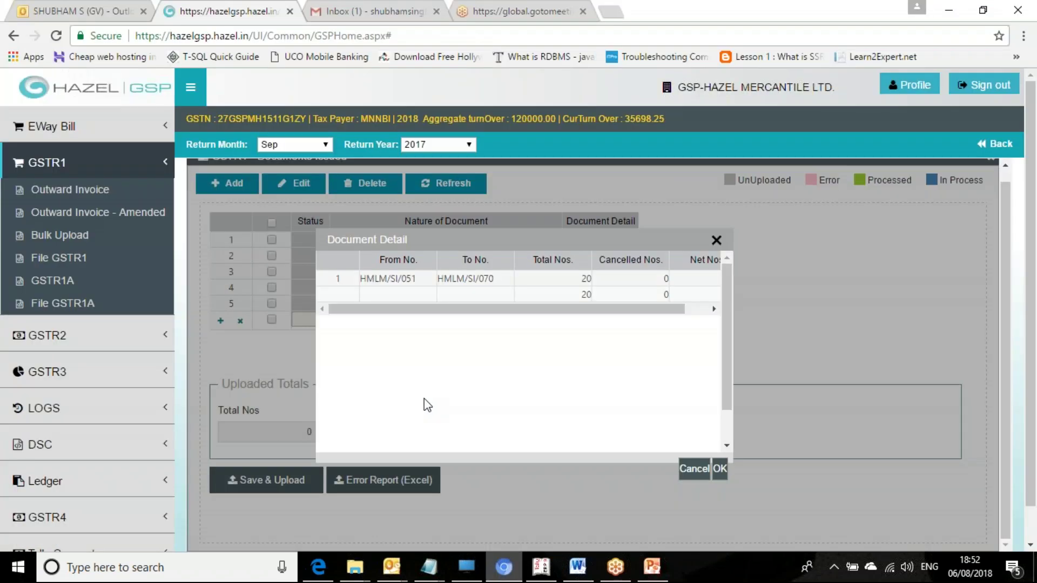
{"action": "left_click", "coordinate": [716, 241]}
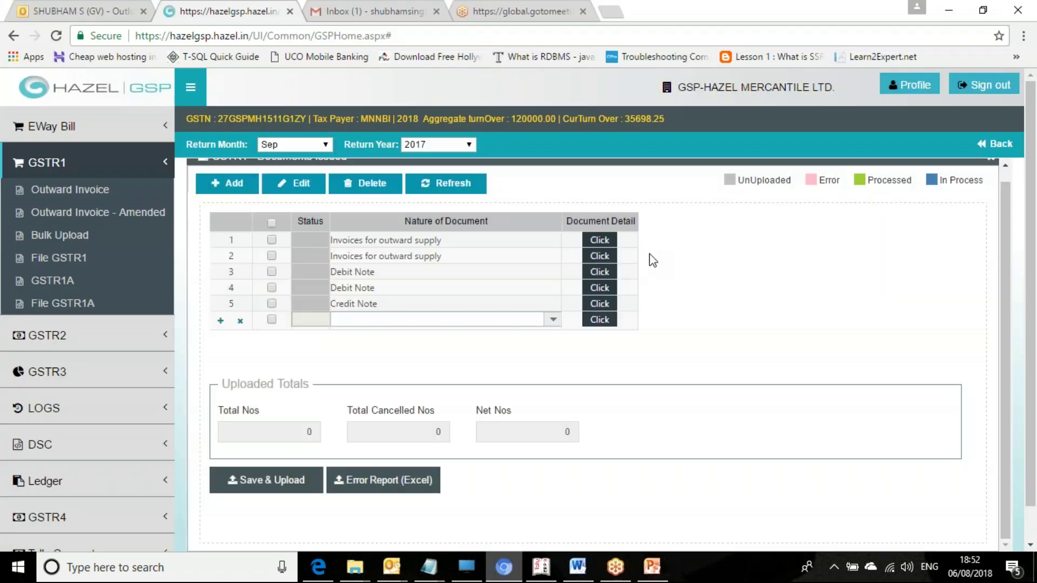
{"action": "left_click", "coordinate": [602, 275]}
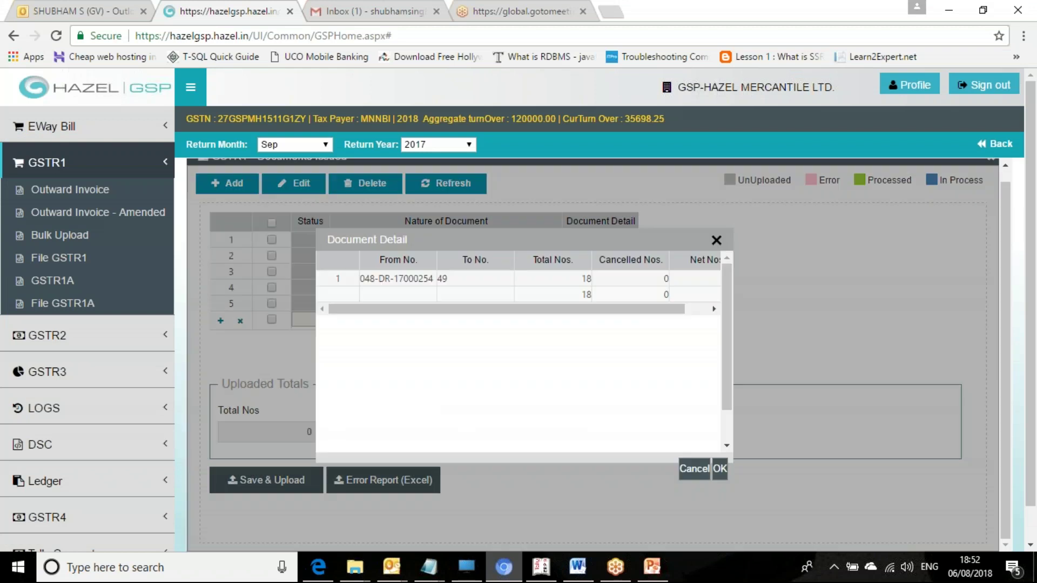
{"action": "left_click", "coordinate": [541, 576]}
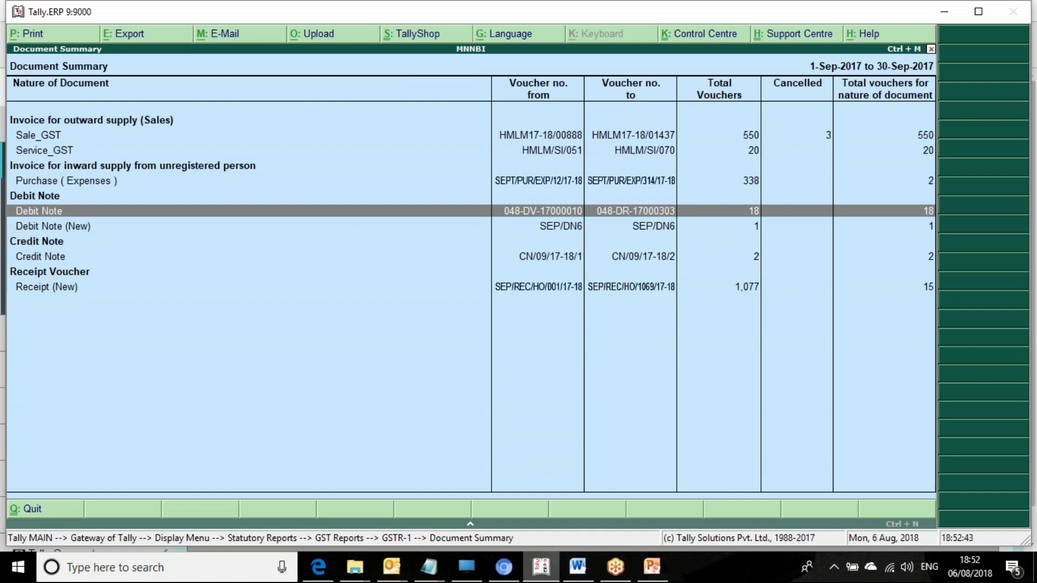
{"action": "left_click", "coordinate": [505, 576]}
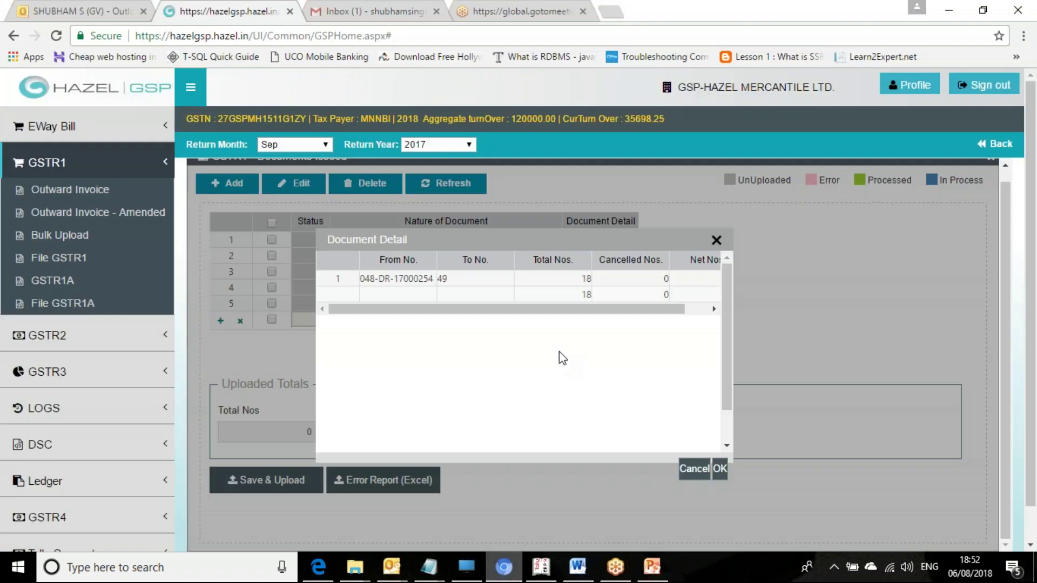
{"action": "left_click", "coordinate": [716, 242]}
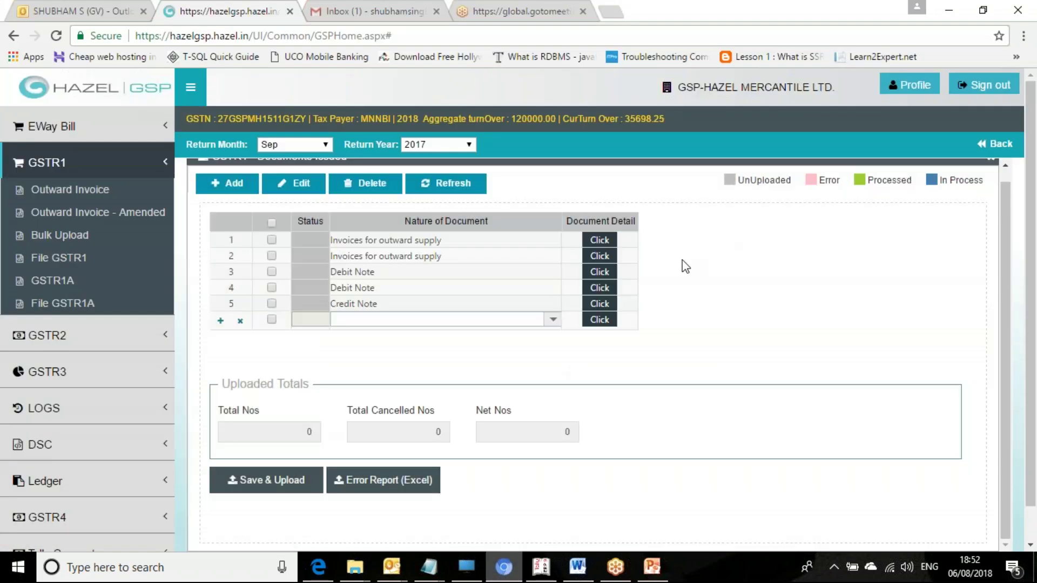
{"action": "left_click", "coordinate": [599, 288]}
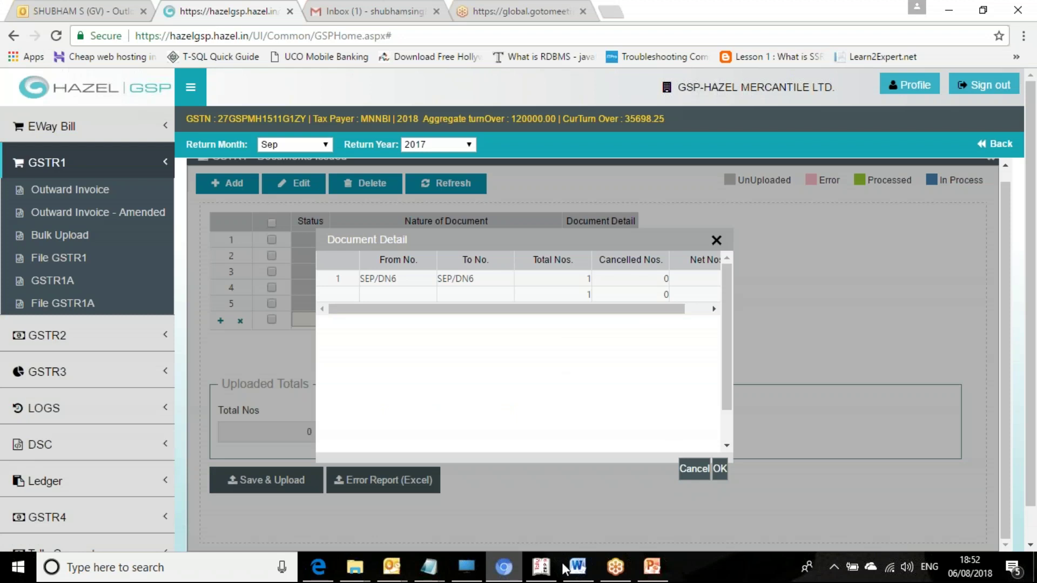
{"action": "left_click", "coordinate": [541, 567]}
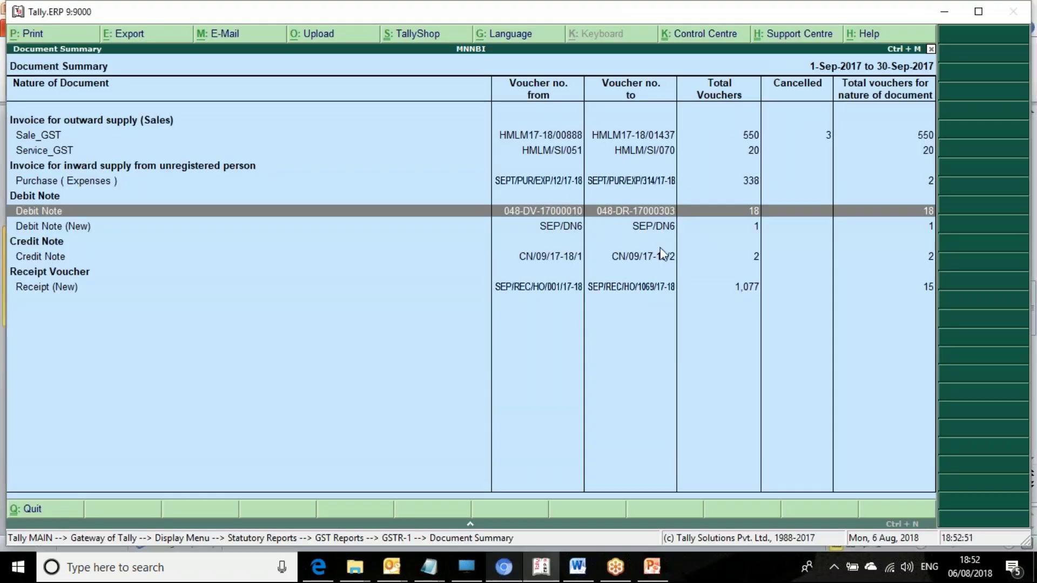
{"action": "left_click", "coordinate": [665, 227]}
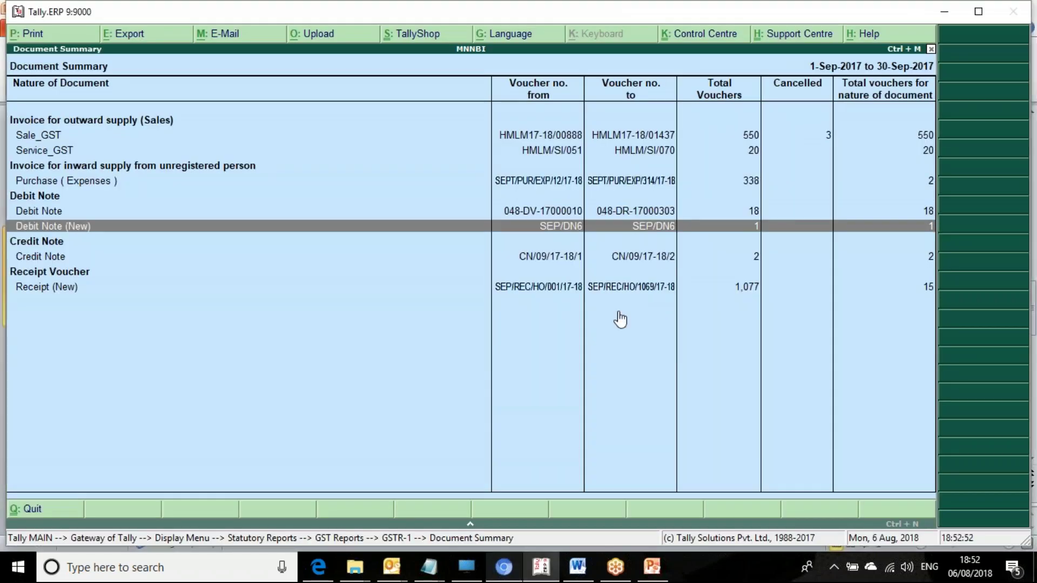
{"action": "left_click", "coordinate": [541, 567]}
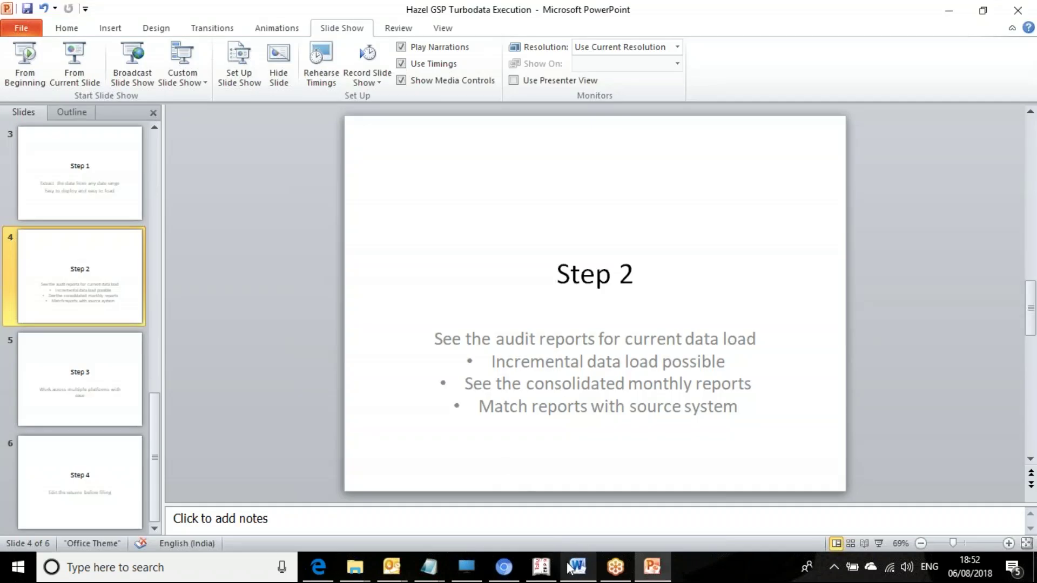
{"action": "left_click", "coordinate": [503, 566]}
{"action": "left_click", "coordinate": [716, 240]}
{"action": "left_click", "coordinate": [604, 306]}
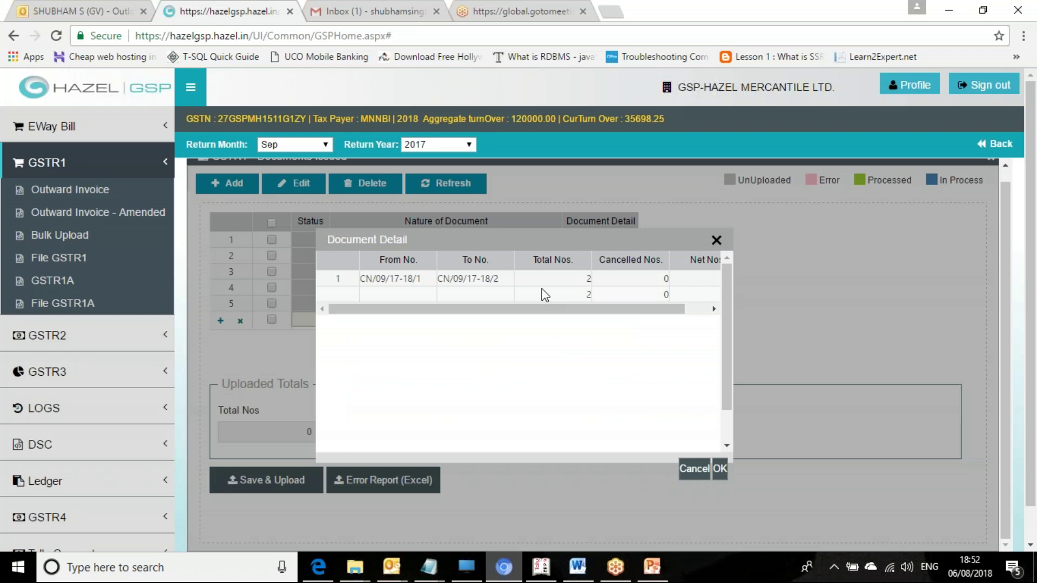
{"action": "left_click", "coordinate": [547, 564]}
{"action": "left_click", "coordinate": [644, 256]}
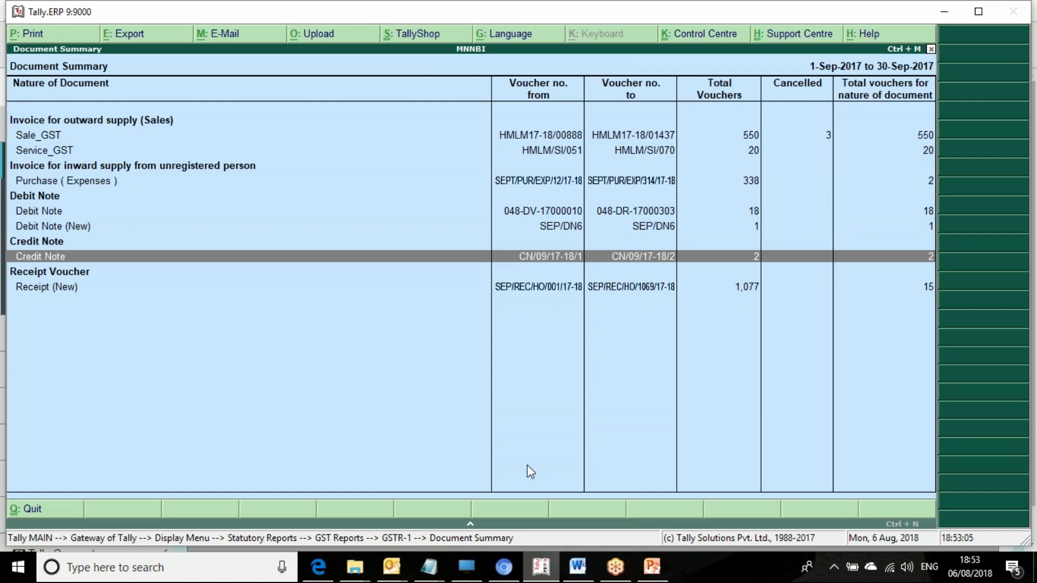
{"action": "left_click", "coordinate": [504, 566]}
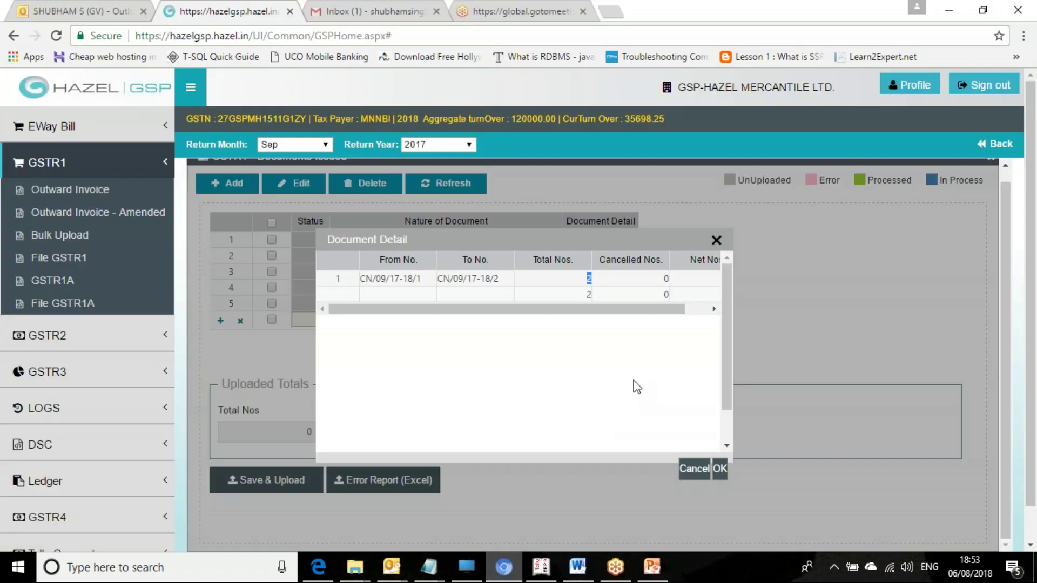
{"action": "left_click", "coordinate": [716, 239]}
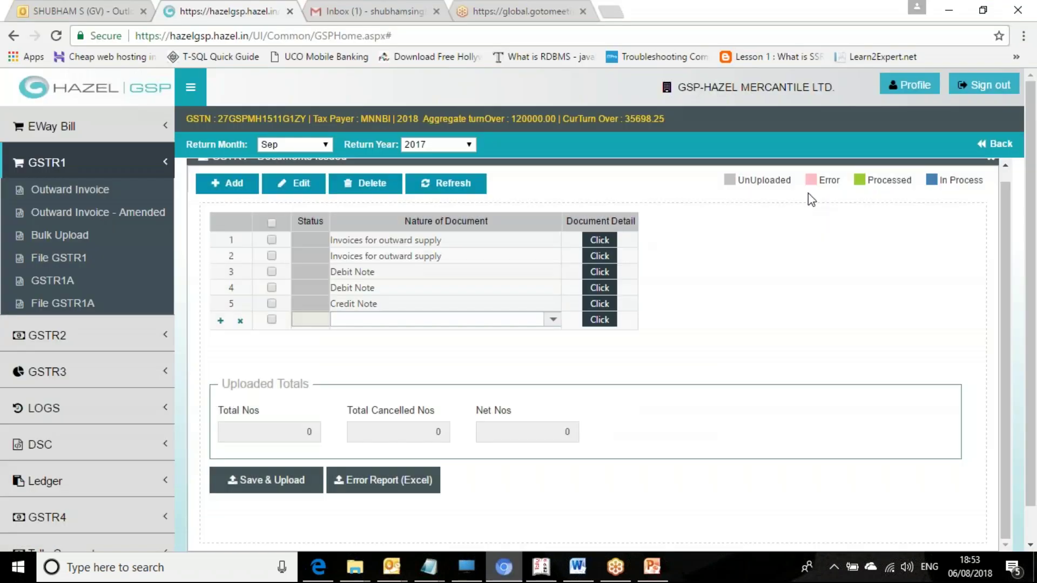
Step: Close Documents Issued, open the GSTR1-NIL Rated supplies and switch them to Edit mode
{"action": "left_click", "coordinate": [1005, 174]}
{"action": "left_click", "coordinate": [990, 169]}
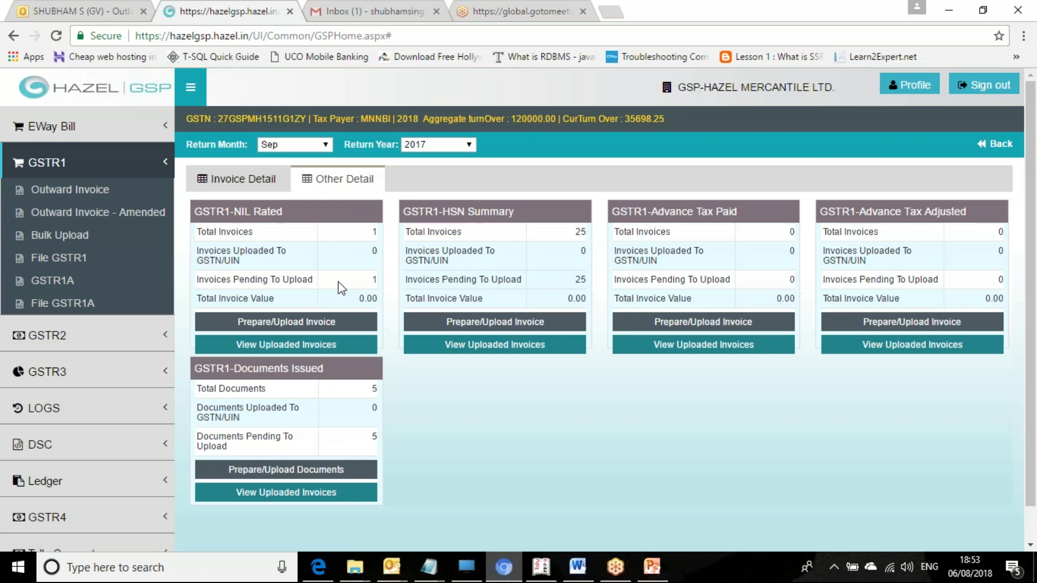
{"action": "left_click", "coordinate": [306, 327]}
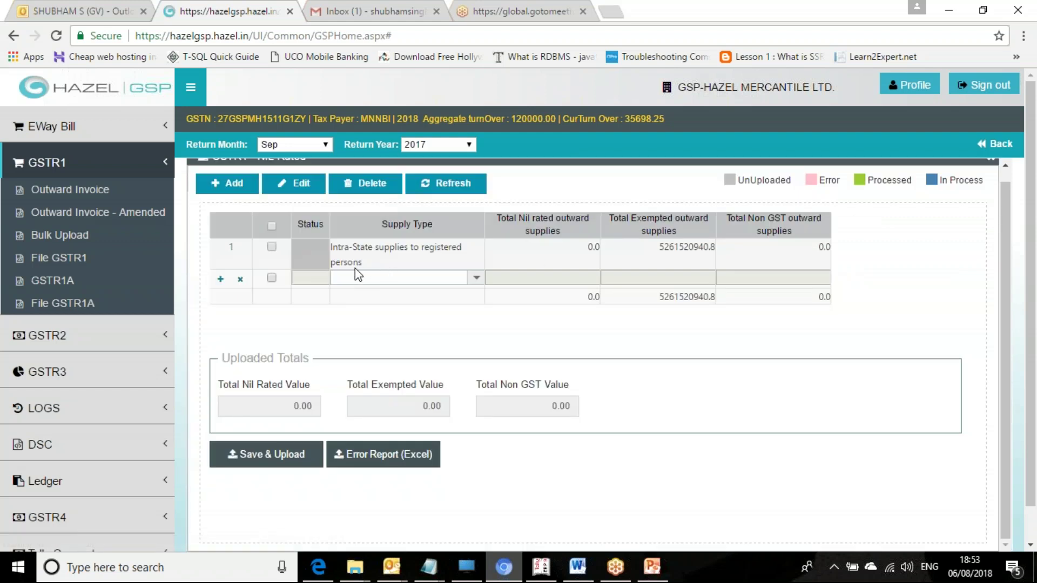
{"action": "left_click", "coordinate": [294, 184]}
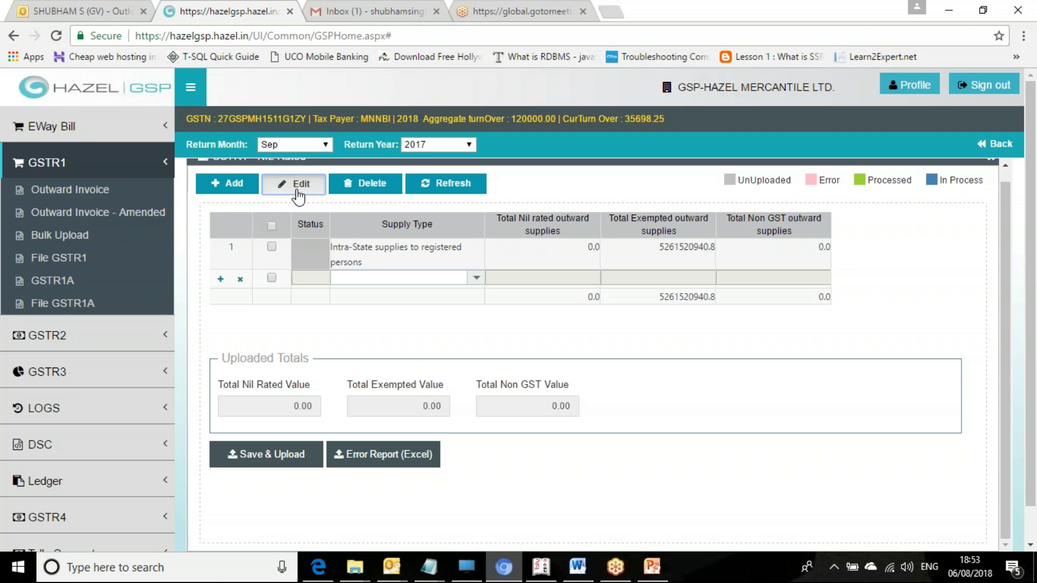